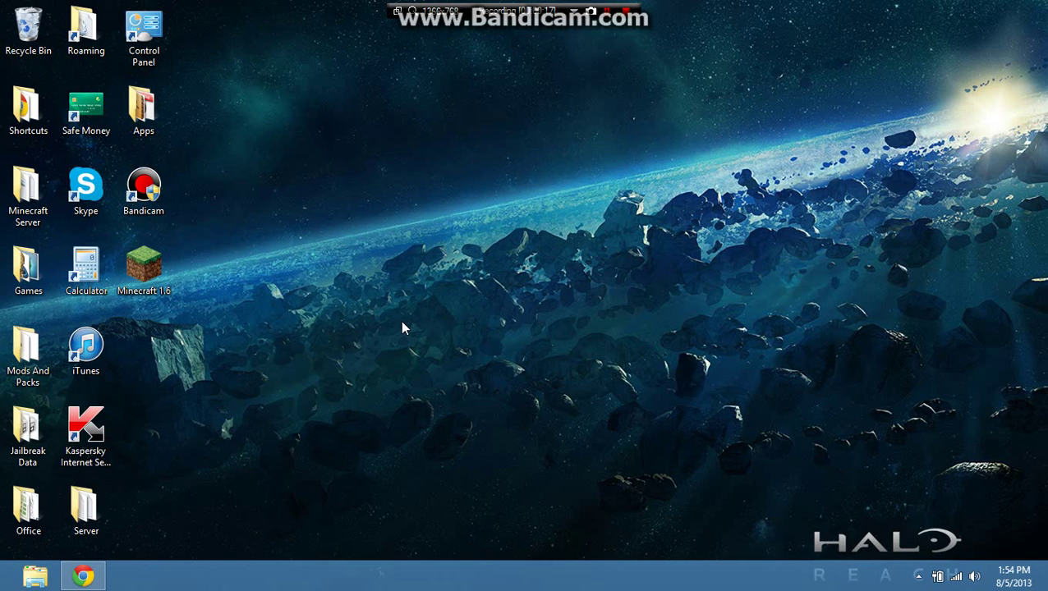
key("super")
key("super")
left_click_drag(369, 328, 452, 441)
left_click_drag(316, 397, 271, 236)
left_click_drag(204, 13, 255, 47)
left_click_drag(879, 343, 185, 4)
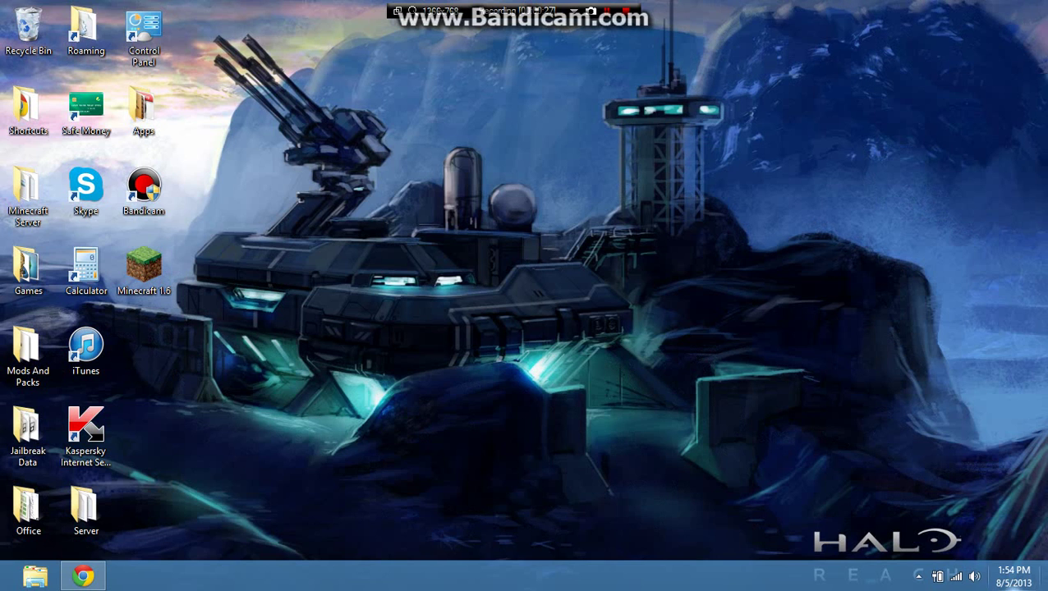
left_click_drag(1043, 549, 213, 53)
left_click_drag(124, 321, 181, 317)
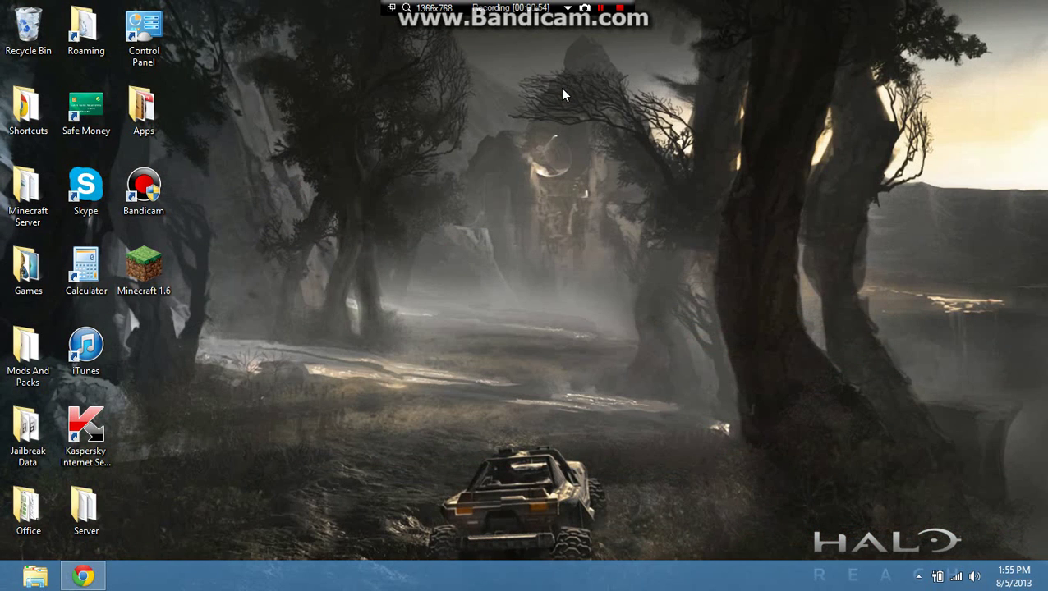
left_click_drag(591, 92, 475, 211)
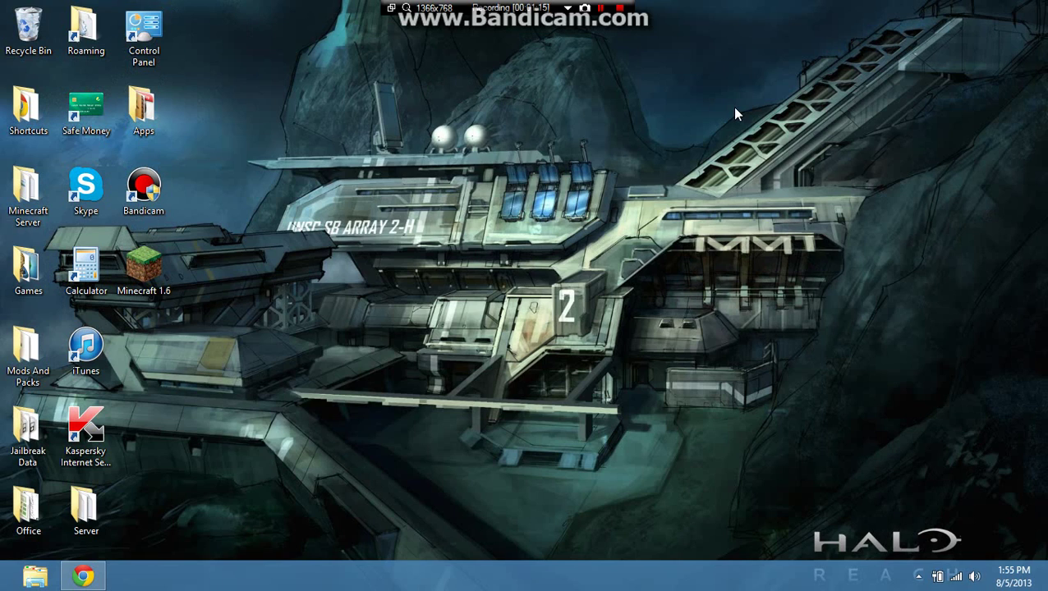
Start the Minecraft 1.6 launcher from the desktop, continue with the existing account and play the FML profile.
double_click(155, 275)
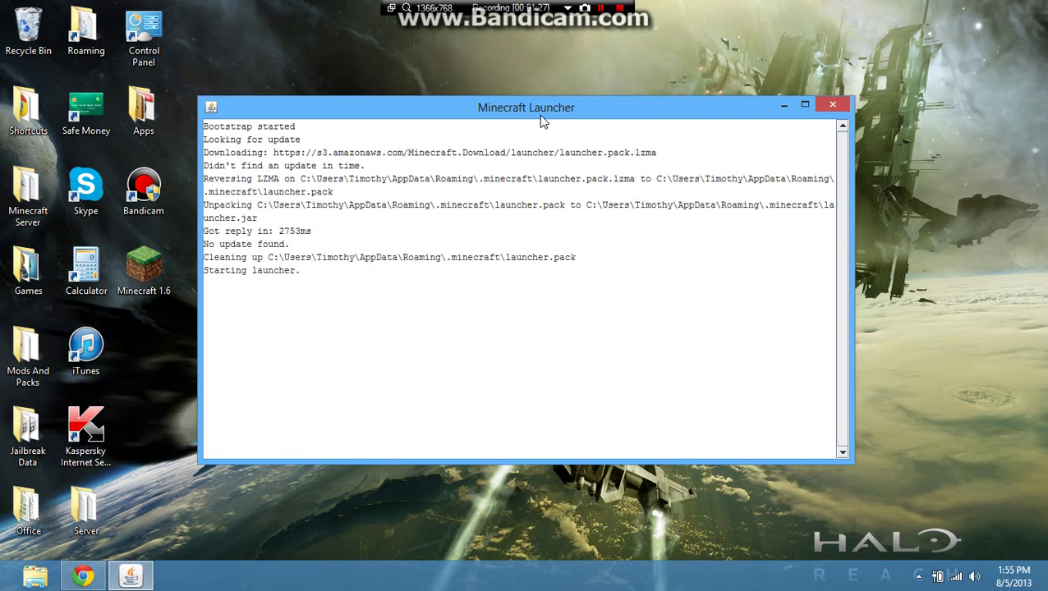
left_click_drag(540, 107, 596, 104)
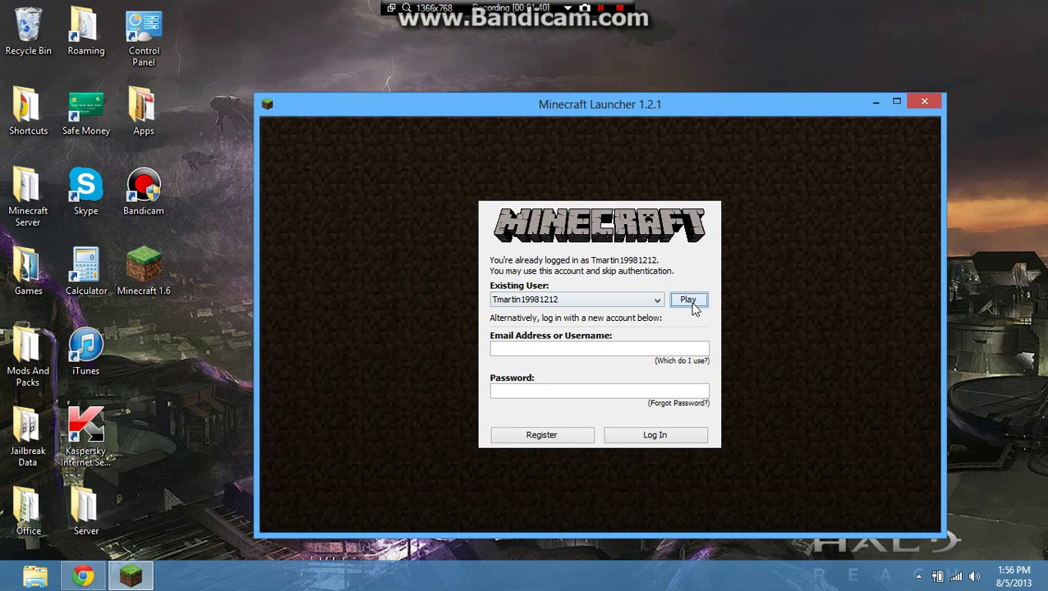
left_click(688, 300)
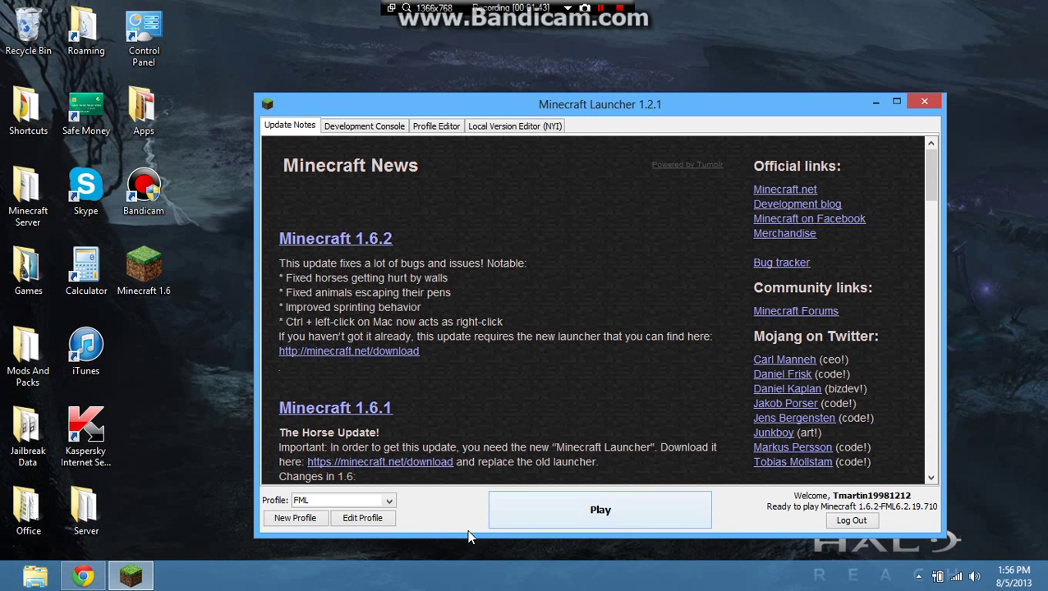
left_click(600, 511)
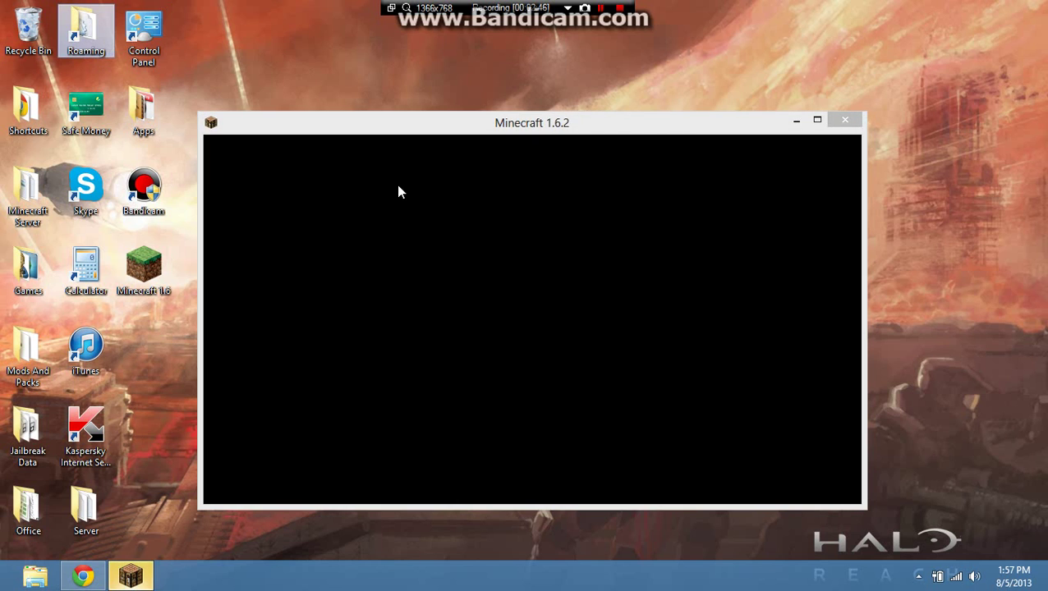
Search the Start screen for %appdata%, open the Roaming folder it points to, and close that folder window.
key("super")
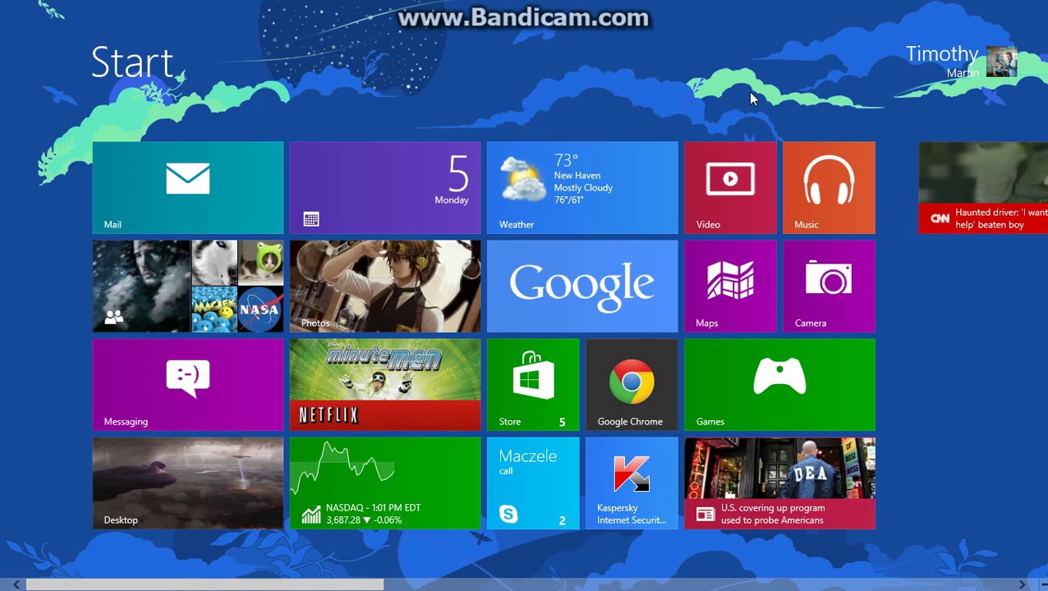
left_click(24, 561)
left_click(25, 556)
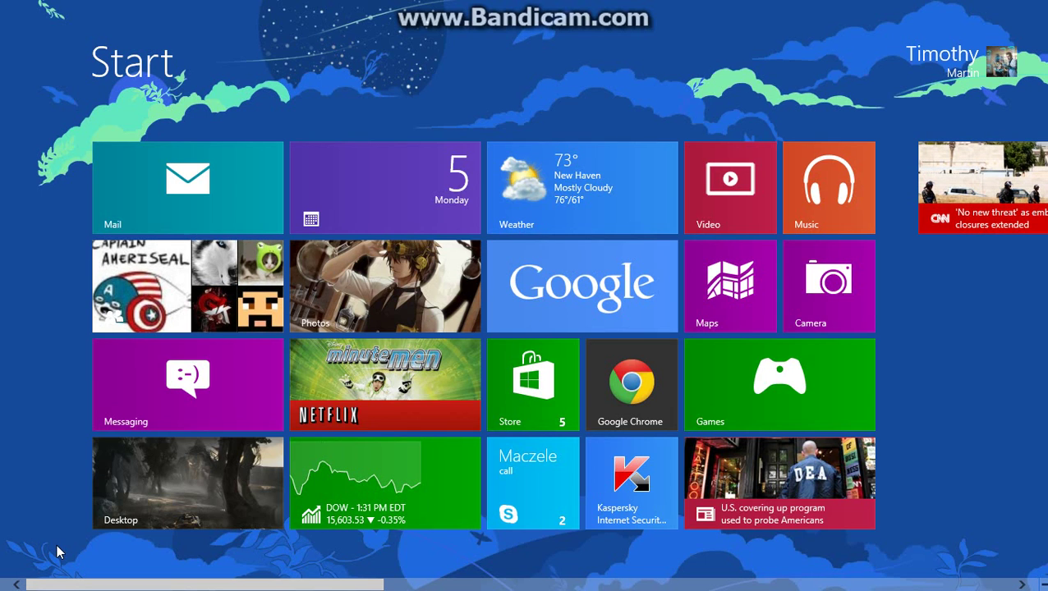
type("%")
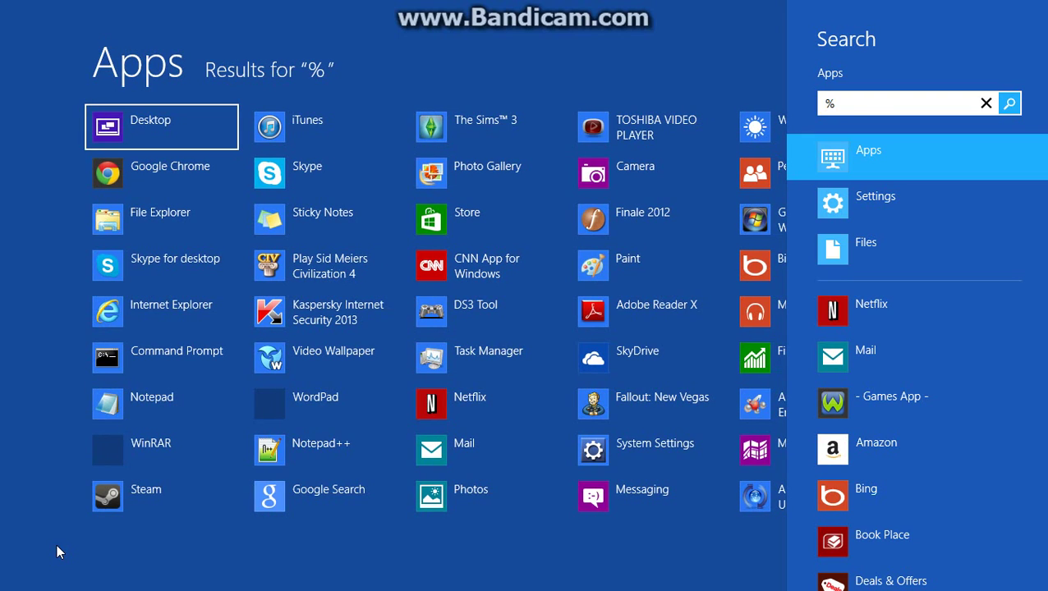
type("appdata%")
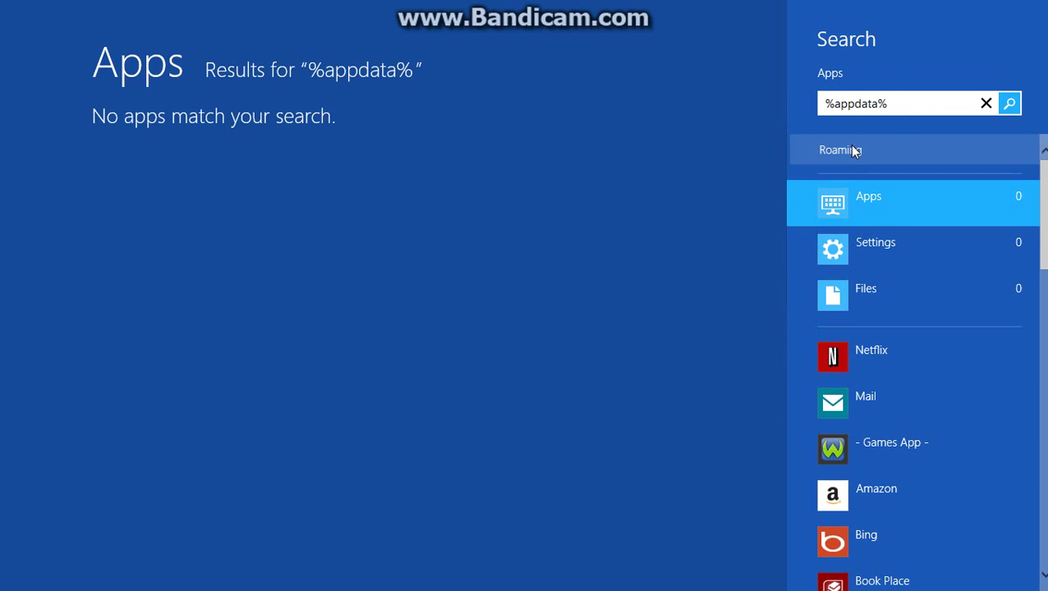
left_click(851, 146)
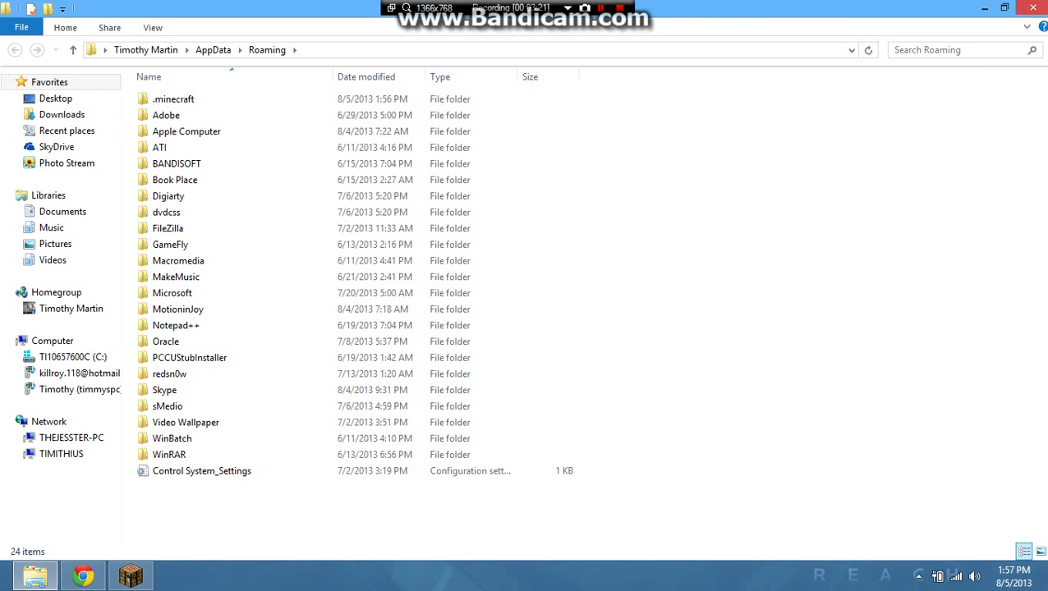
left_click(1033, 7)
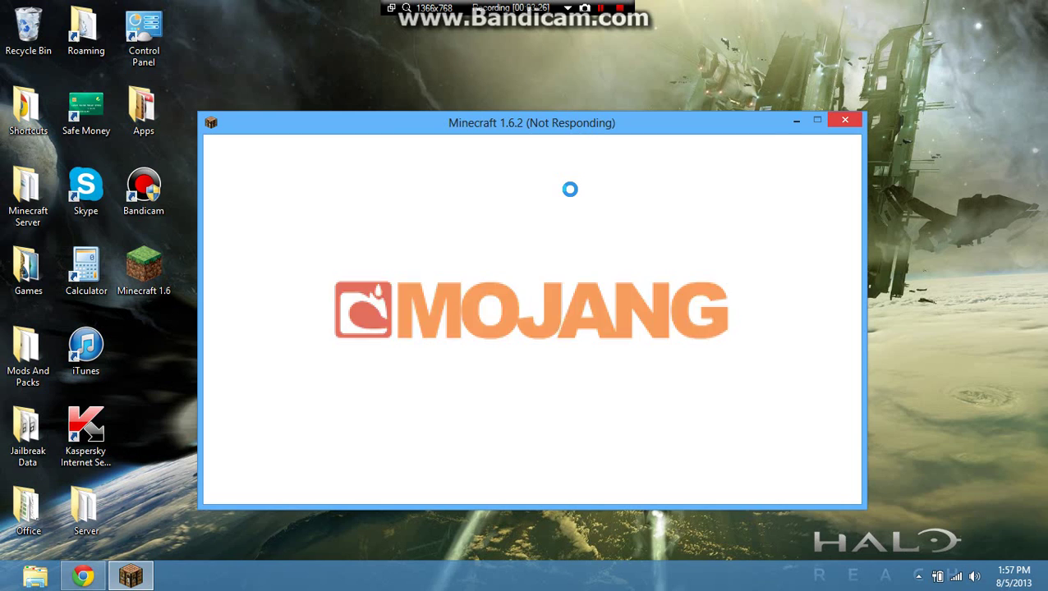
Open the .minecraft folder through the desktop's Roaming shortcut and reduce its maximized window to a smaller one.
left_click(50, 72)
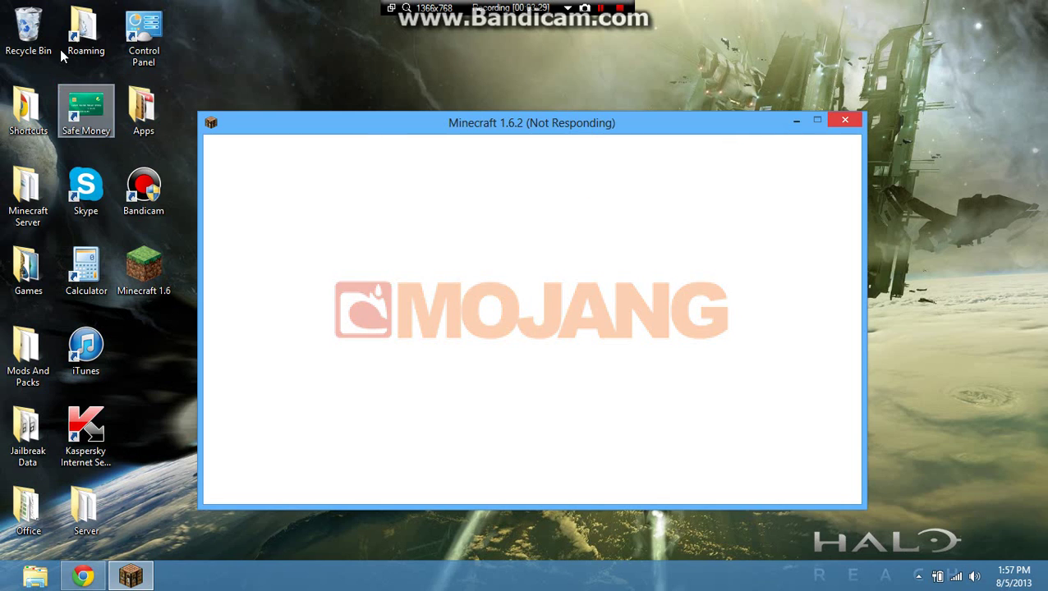
double_click(86, 29)
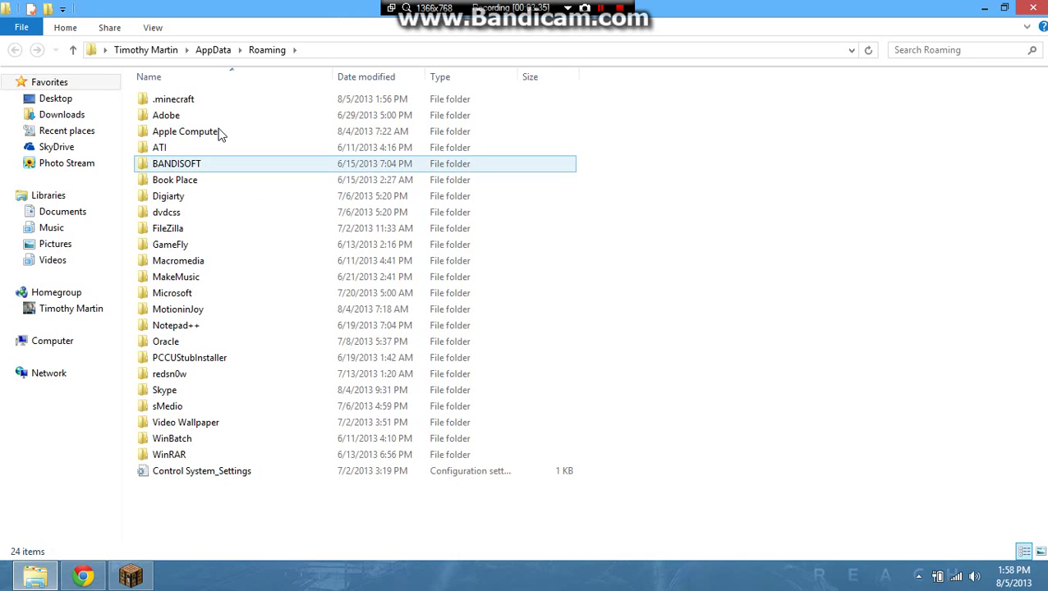
left_click(224, 99)
double_click(224, 100)
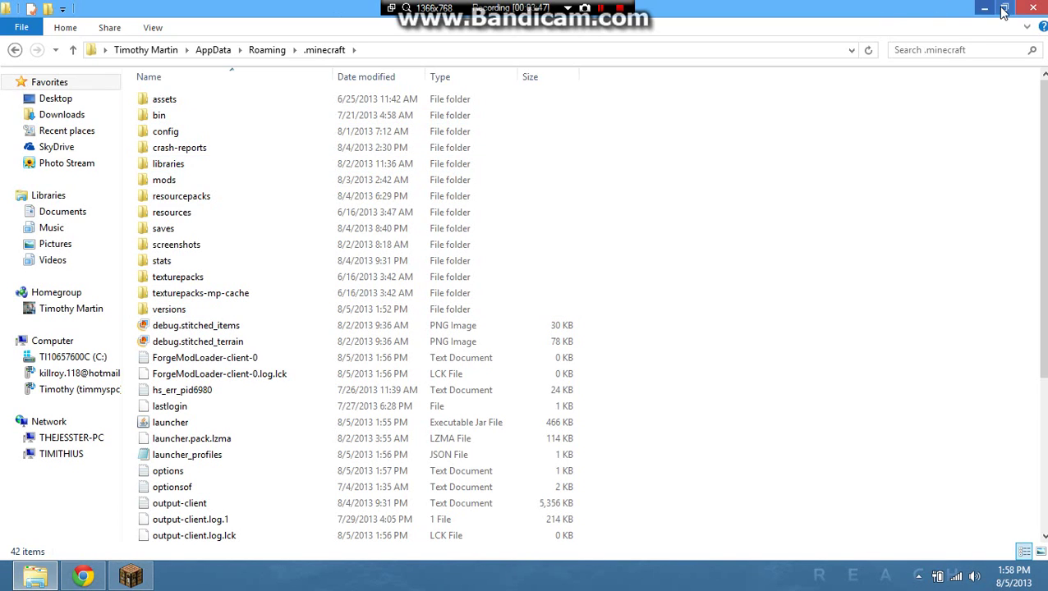
left_click_drag(889, 11, 811, 77)
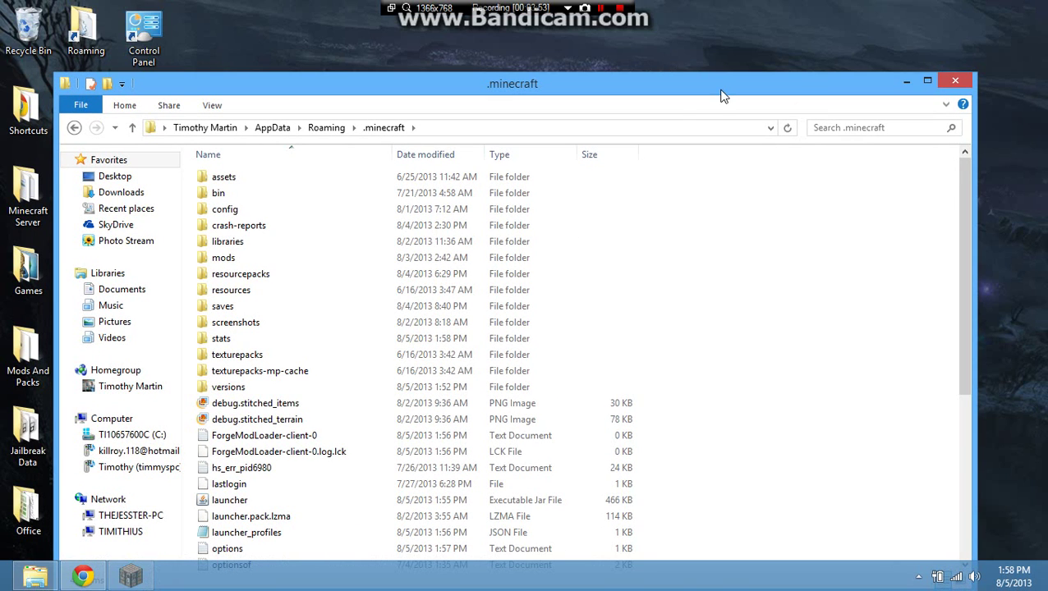
left_click_drag(725, 94, 747, 41)
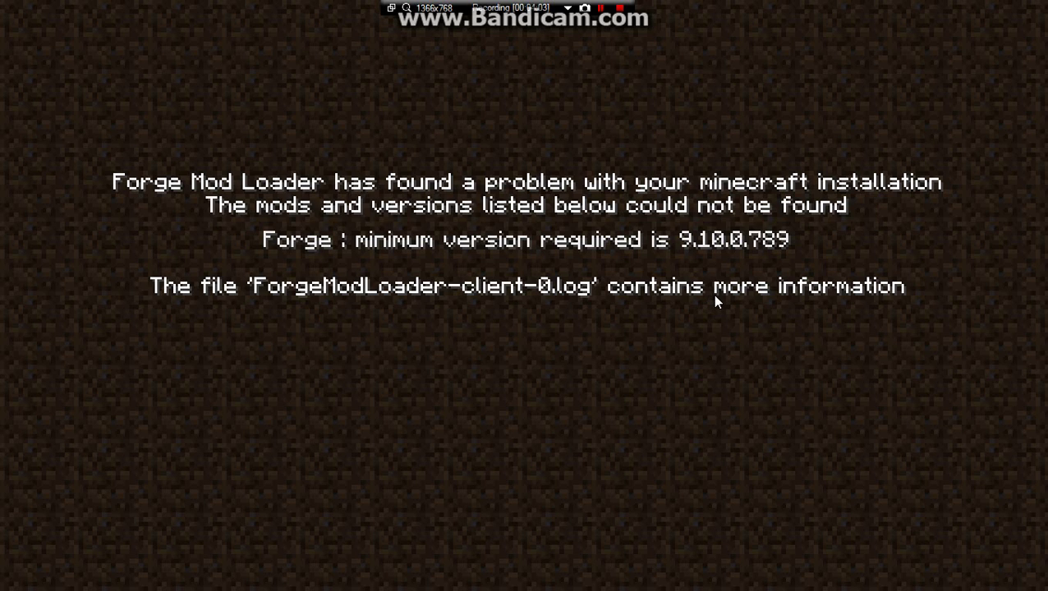
Take Minecraft out of full screen and minimize both the game and the .minecraft folder window.
key("F11")
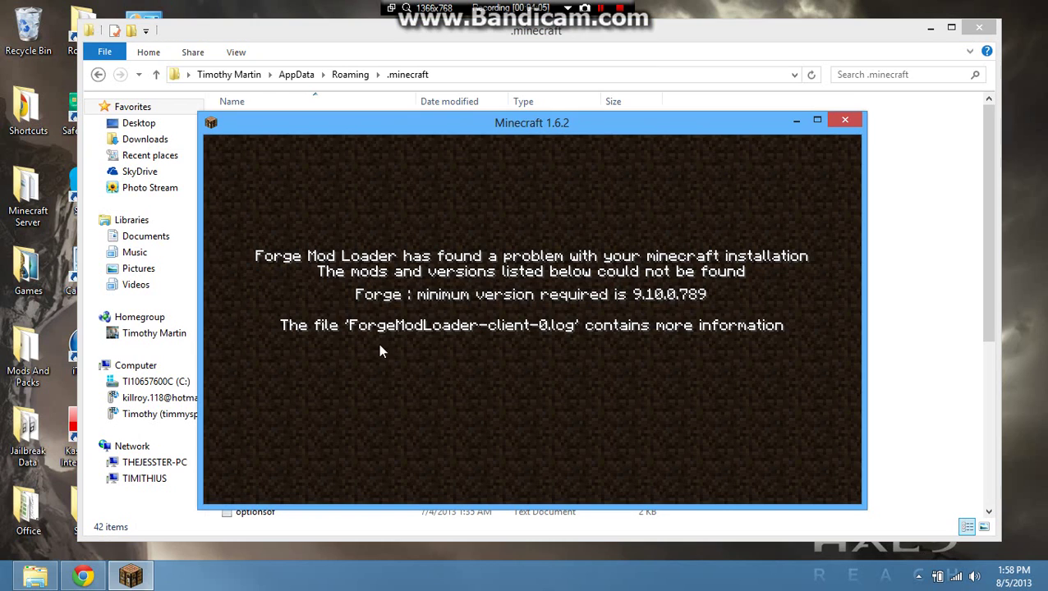
left_click(796, 121)
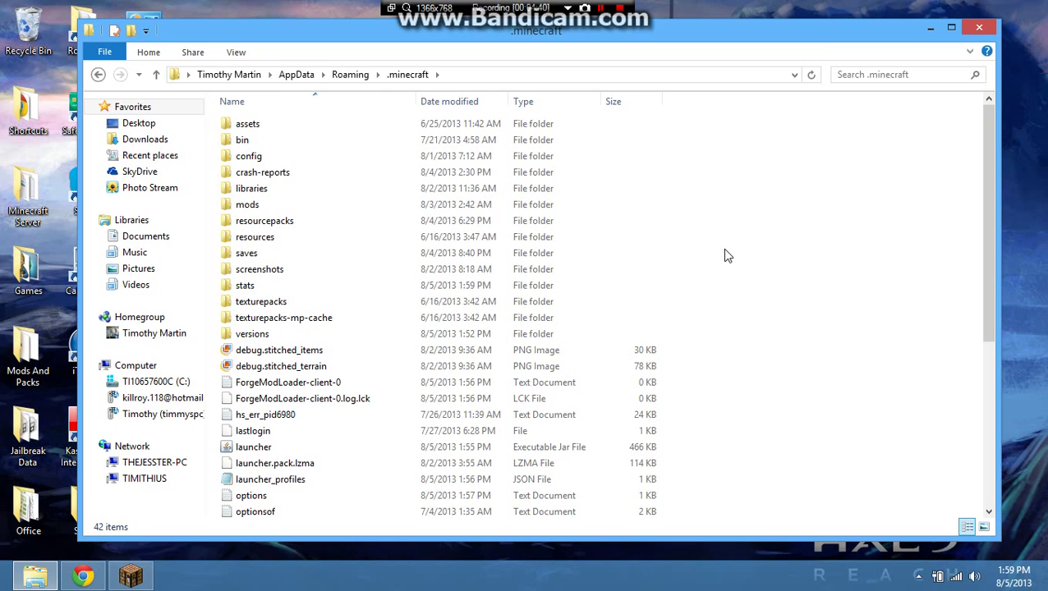
left_click(930, 30)
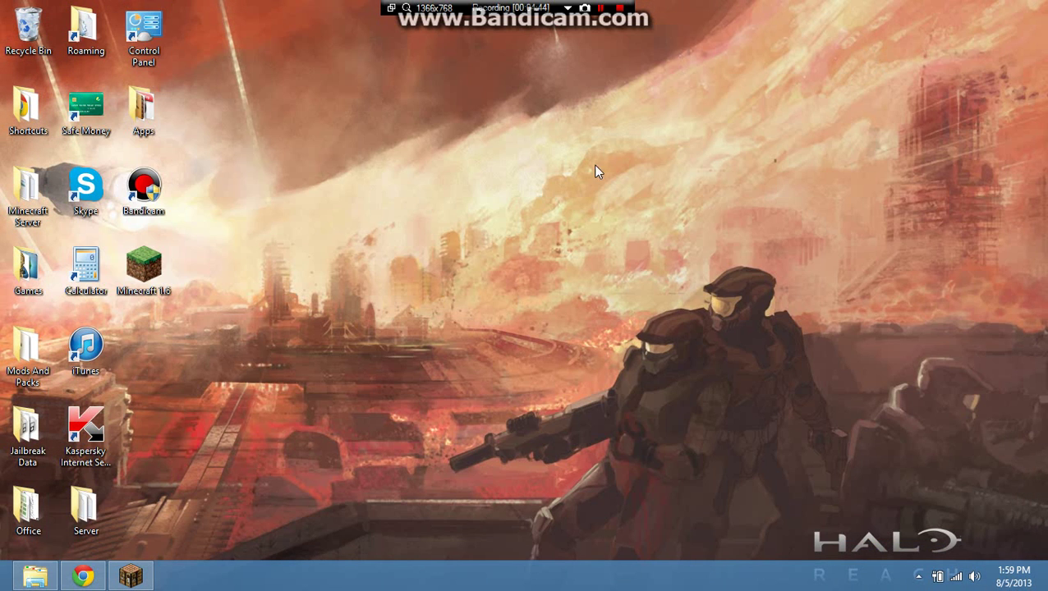
Move fml-installer-1.6.2-6.2.19.710 (1) from the Recycle Bin to the desktop and close the Recycle Bin.
double_click(33, 29)
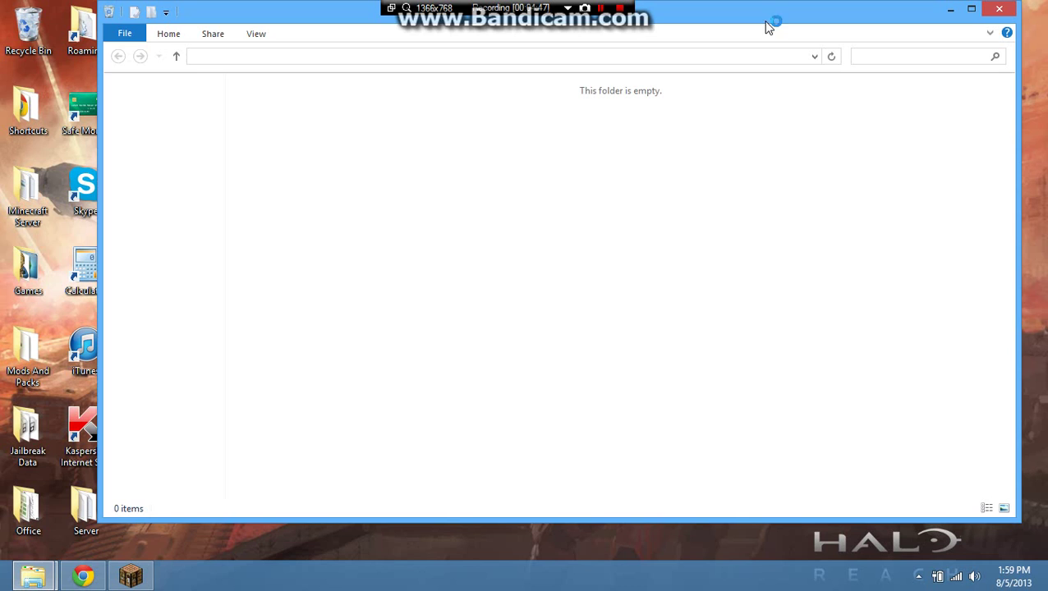
left_click_drag(802, 21, 907, 25)
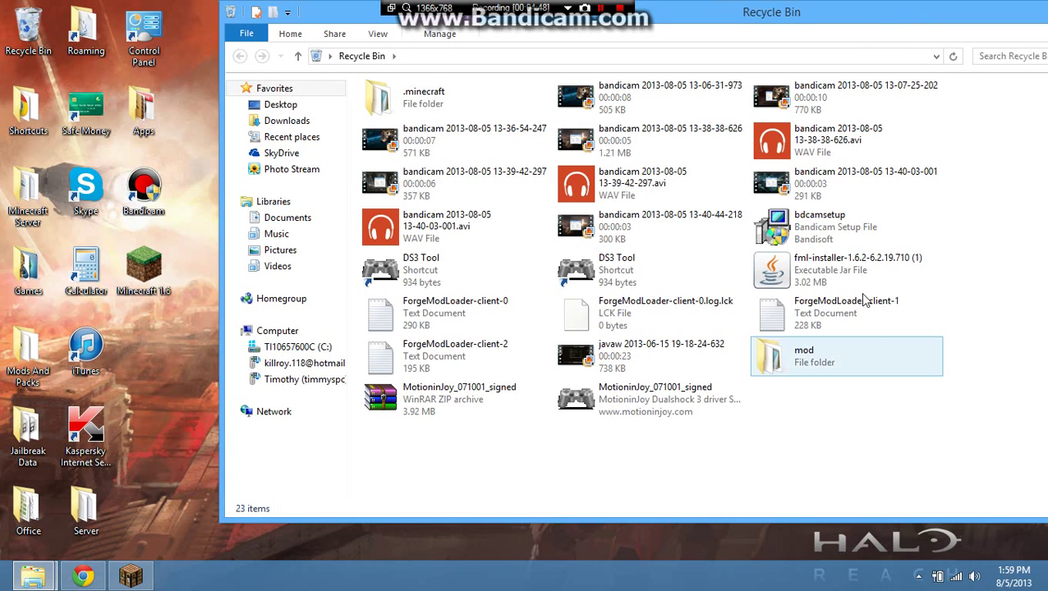
left_click_drag(822, 271, 172, 345)
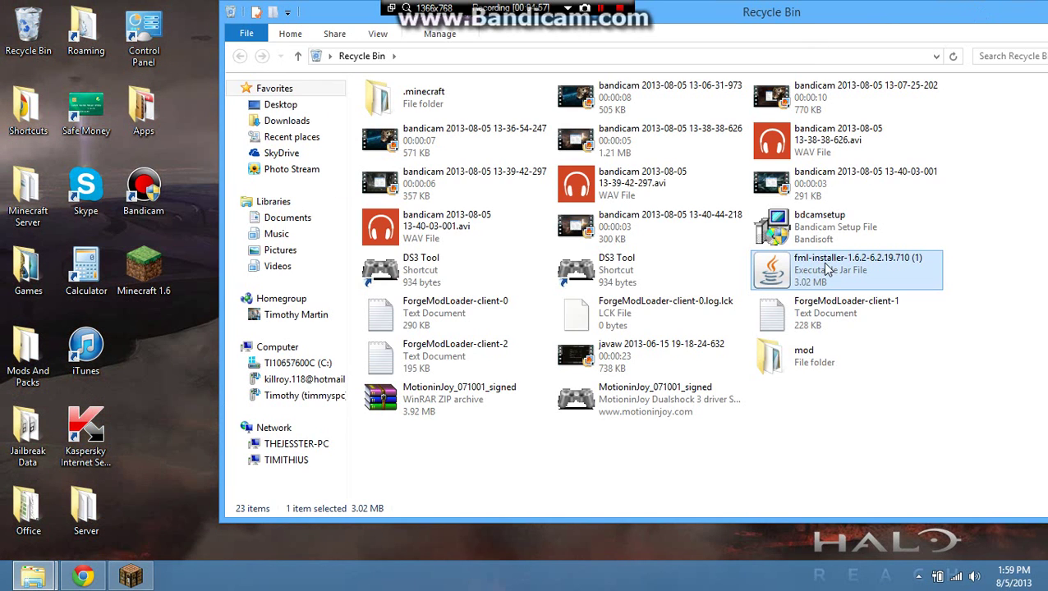
left_click_drag(822, 273, 172, 367)
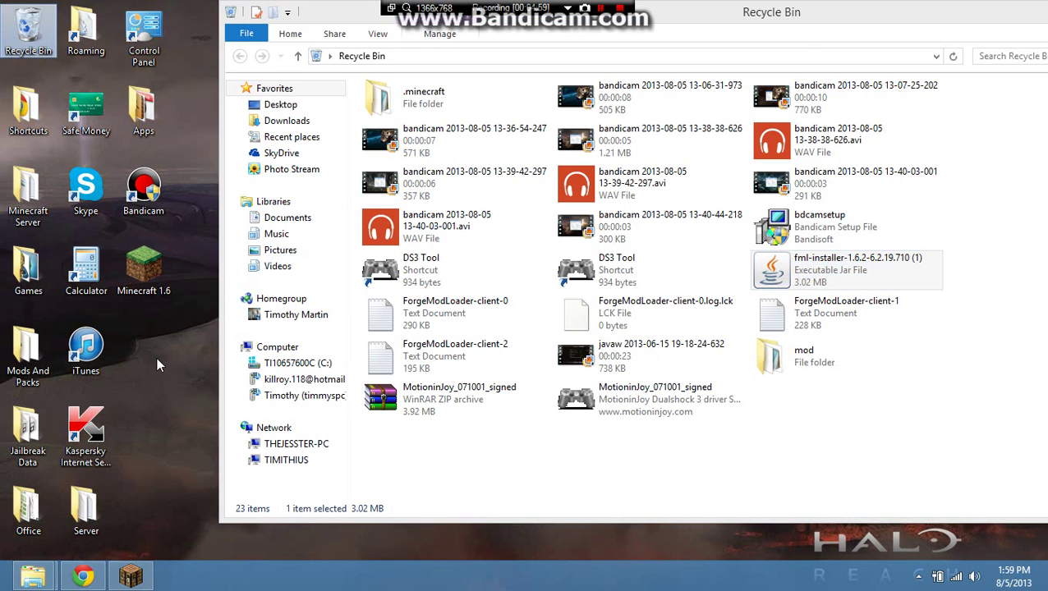
double_click(592, 11)
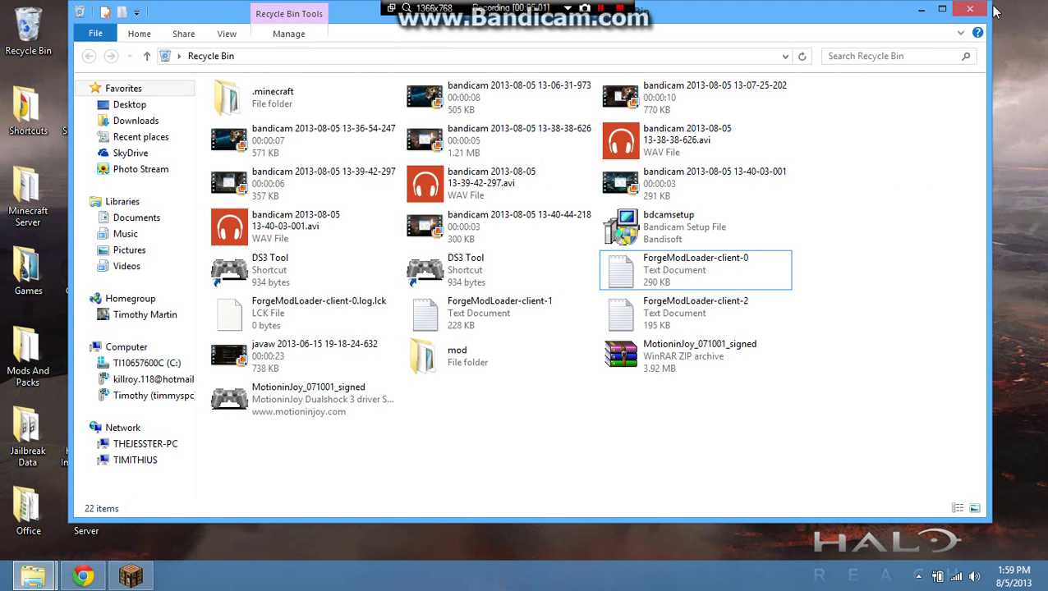
left_click(971, 15)
Launch the Forge Mod Loader installer from the fml-installer file on the desktop.
double_click(163, 351)
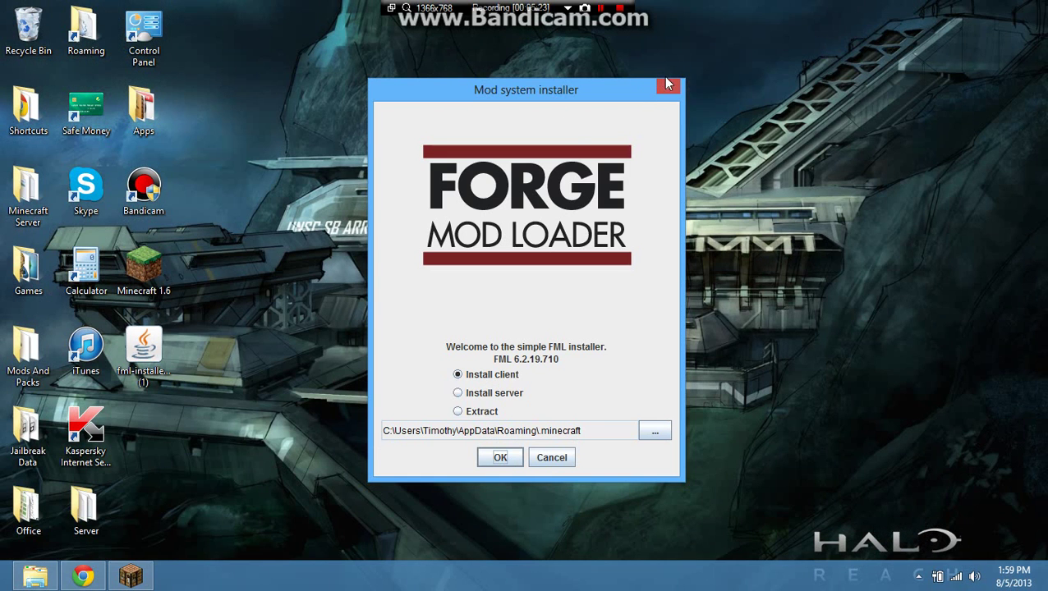
left_click(667, 85)
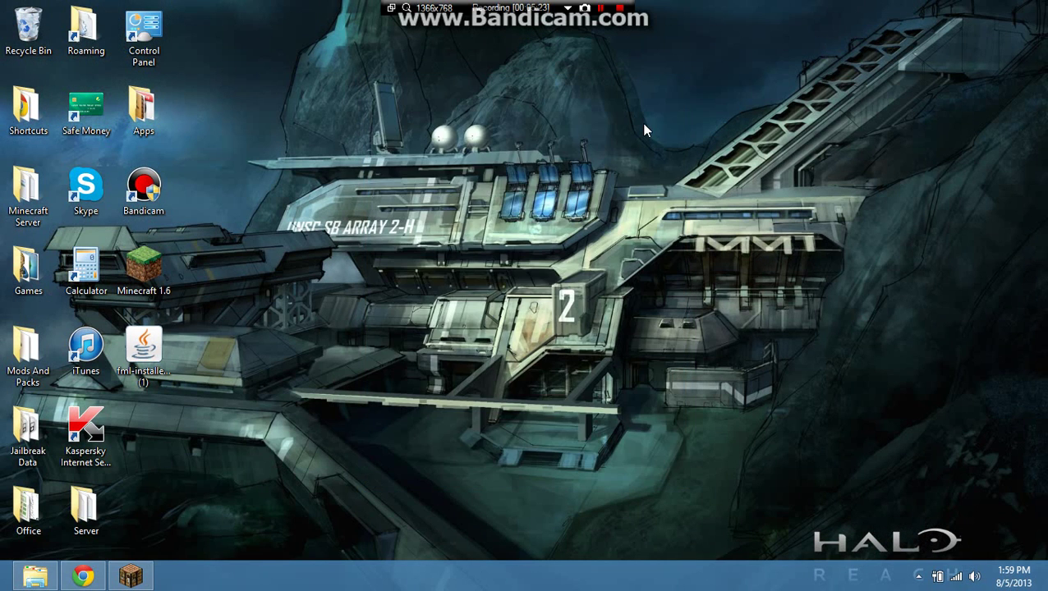
double_click(148, 370)
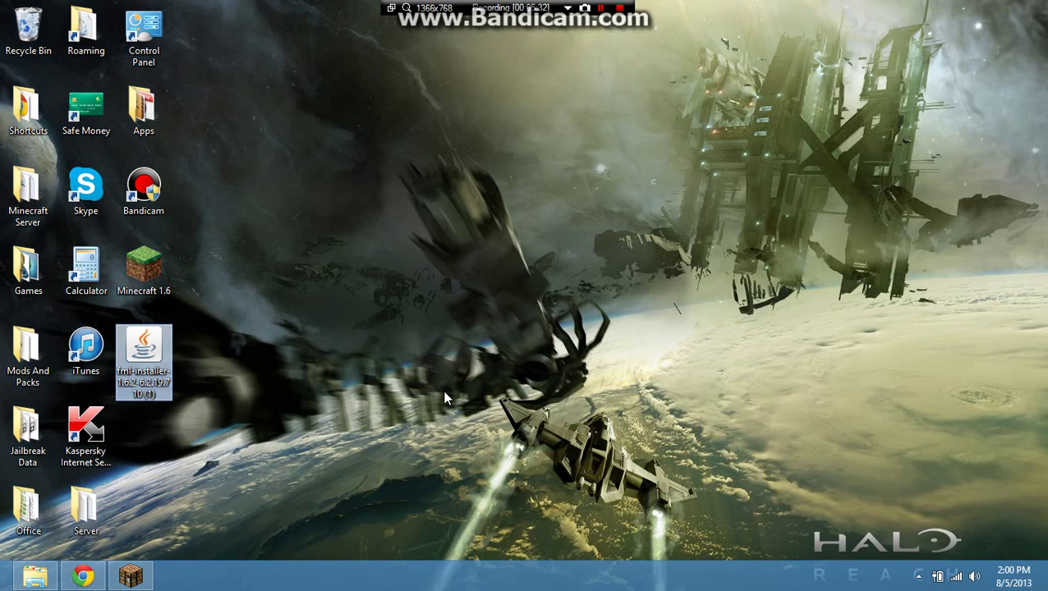
double_click(145, 353)
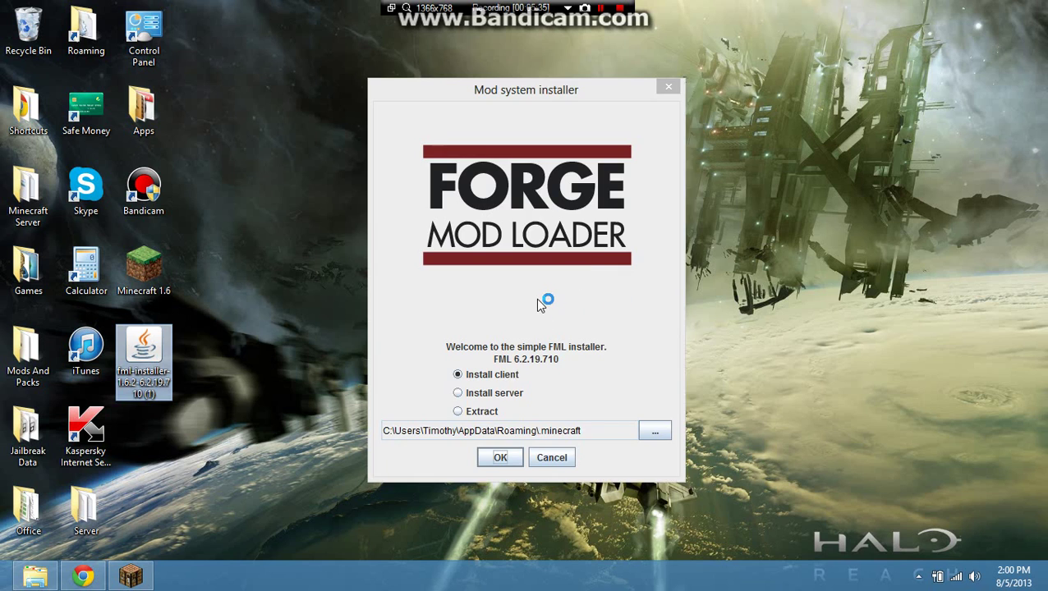
Install the FML client into the .minecraft folder with Install client selected, and dismiss the completion dialog.
left_click(501, 460)
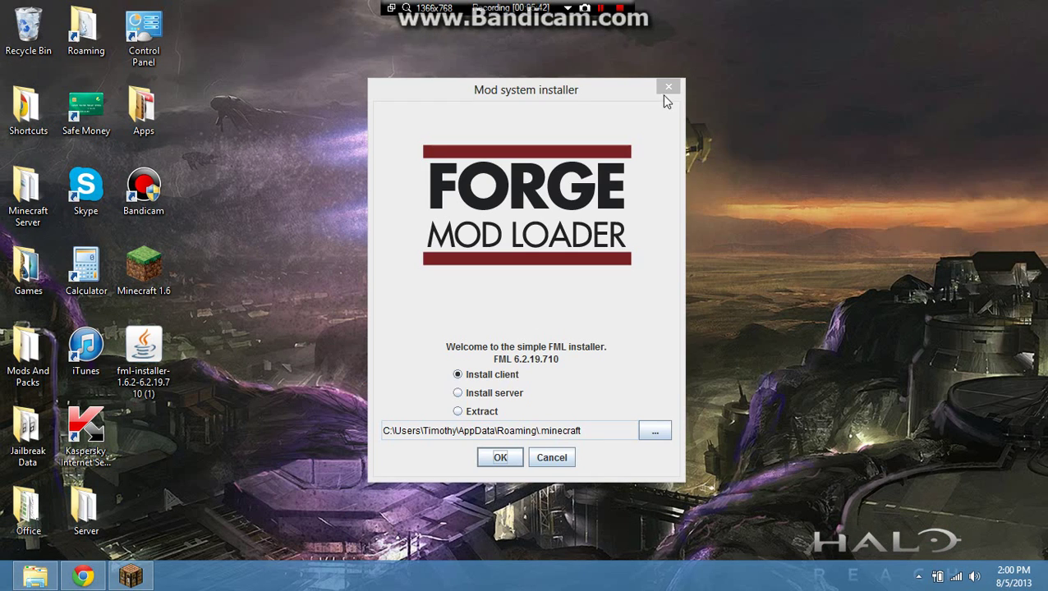
left_click_drag(579, 92, 488, 47)
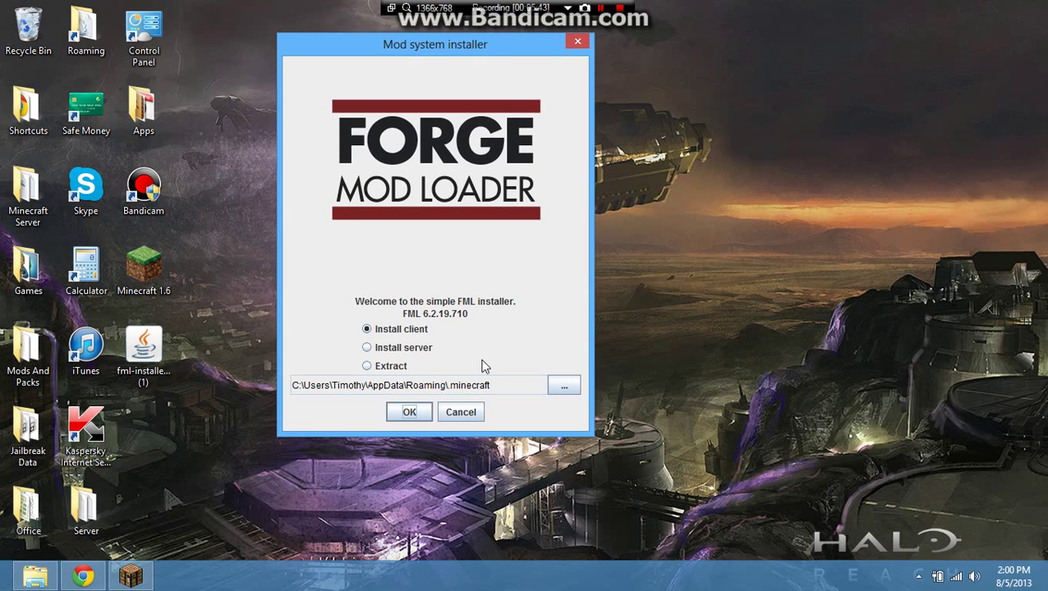
left_click(407, 413)
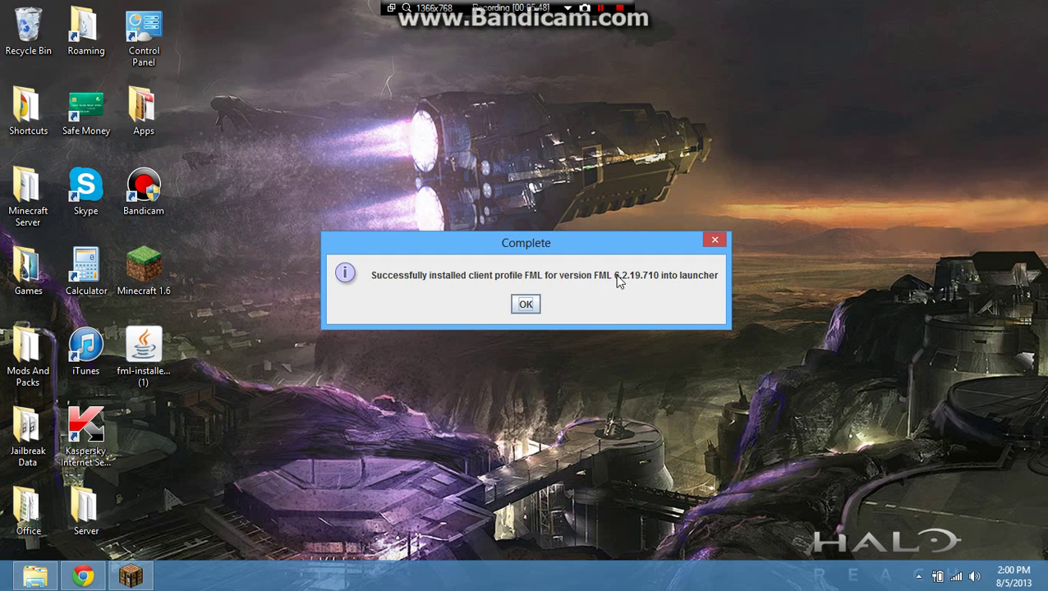
left_click(515, 303)
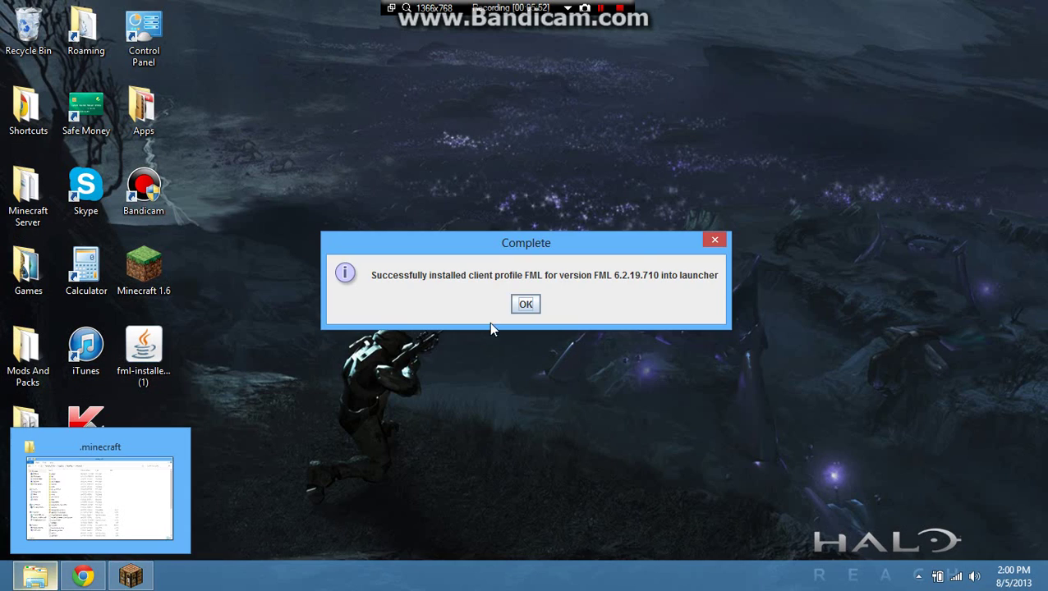
left_click(533, 300)
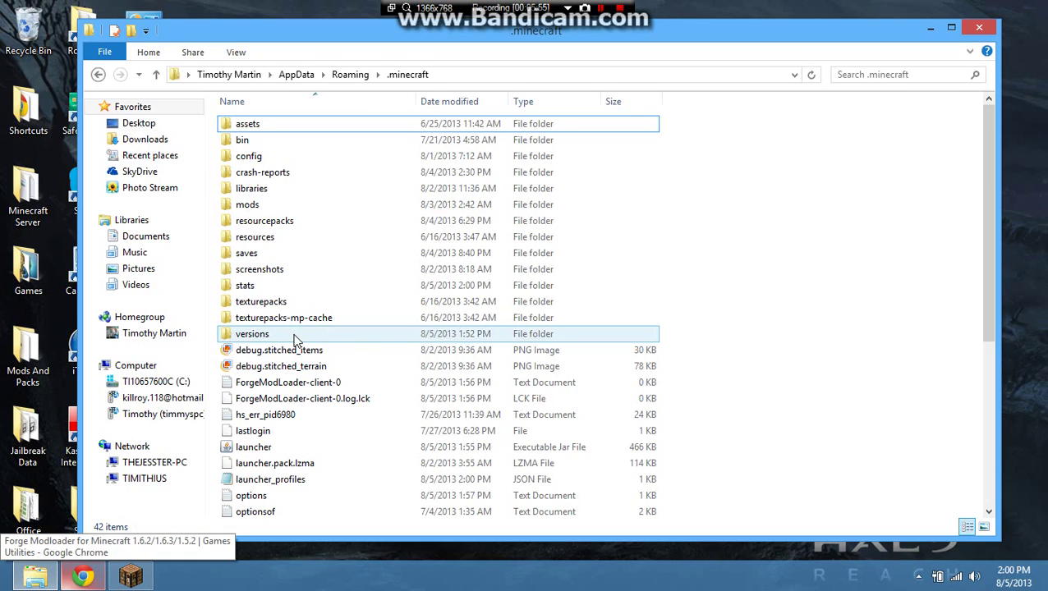
Open the versions folder inside .minecraft, look into its 1.5.2 folder and return to versions.
left_click(294, 337)
double_click(294, 337)
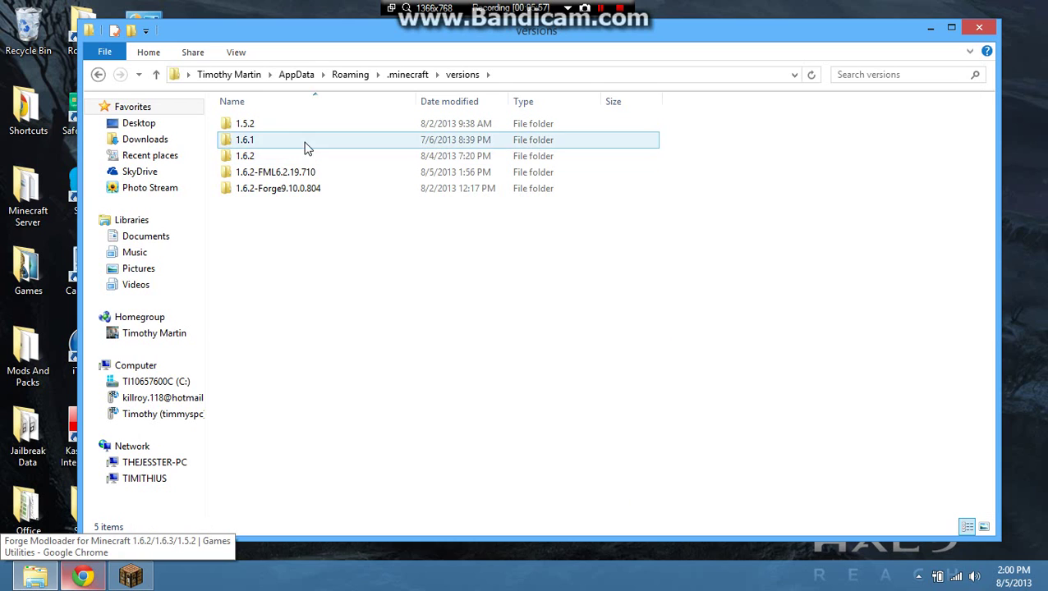
left_click(267, 123)
left_click(285, 140, "ctrl")
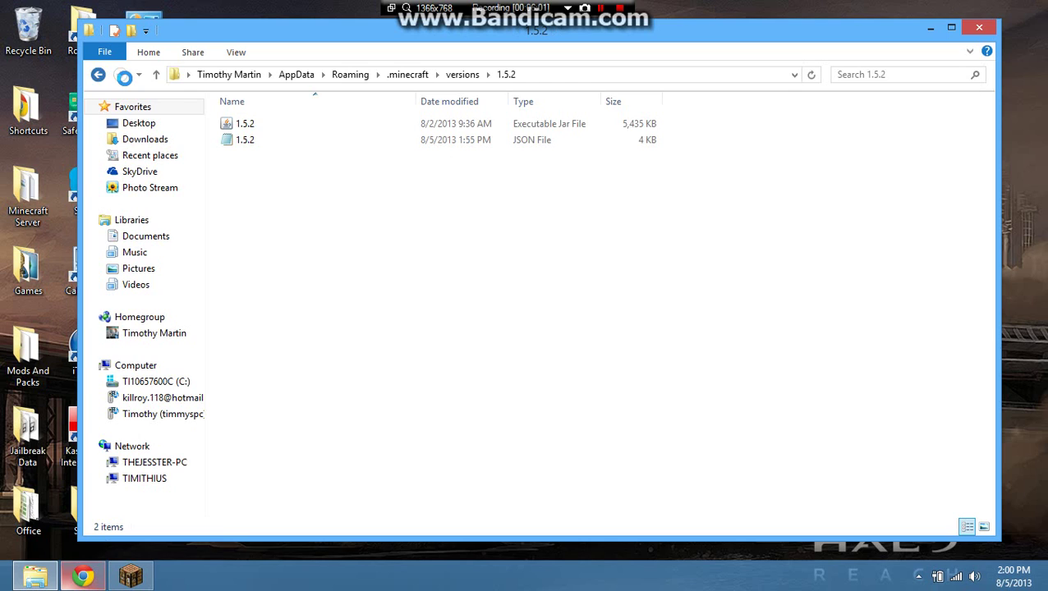
left_click(99, 75)
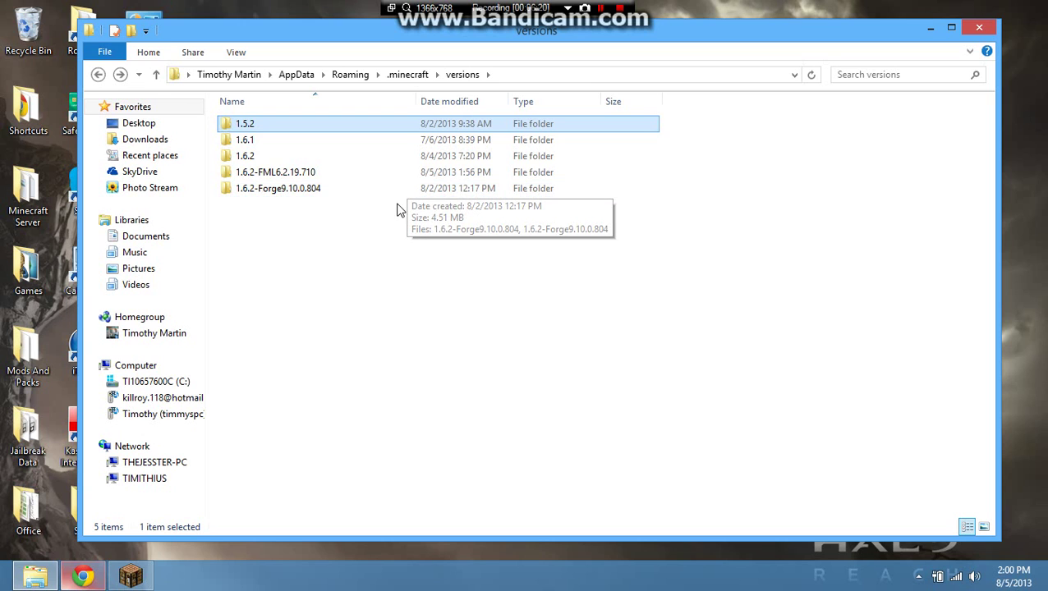
Move the 1.6.2-FML6.2.19.710 and 1.6.2-Forge9.10.0.804 folders to the Recycle Bin, closing the running Minecraft game and retrying the deletion.
left_click_drag(399, 210, 23, 49)
left_click(930, 28)
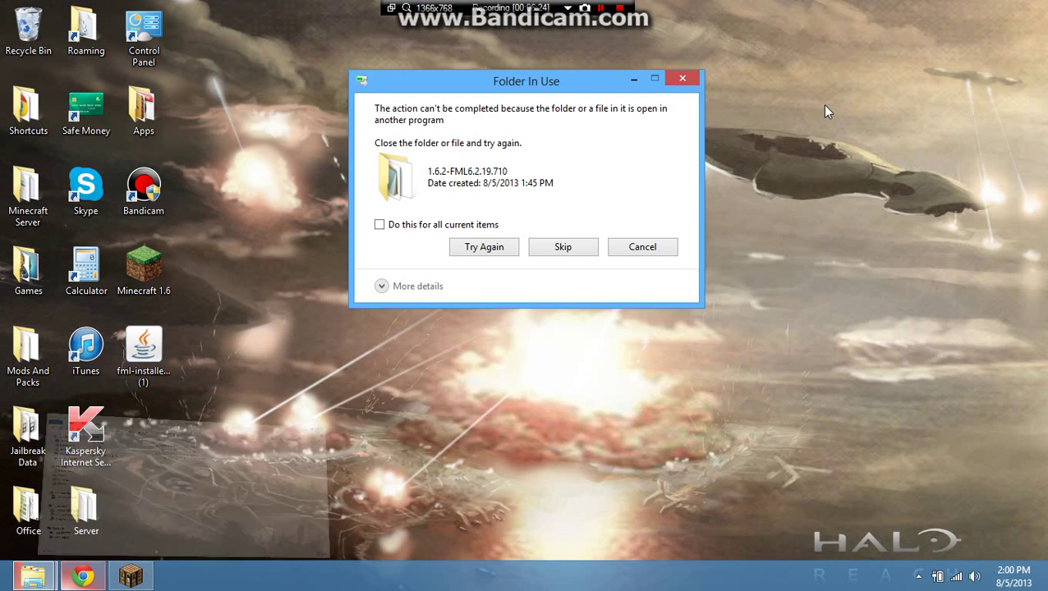
left_click(131, 577)
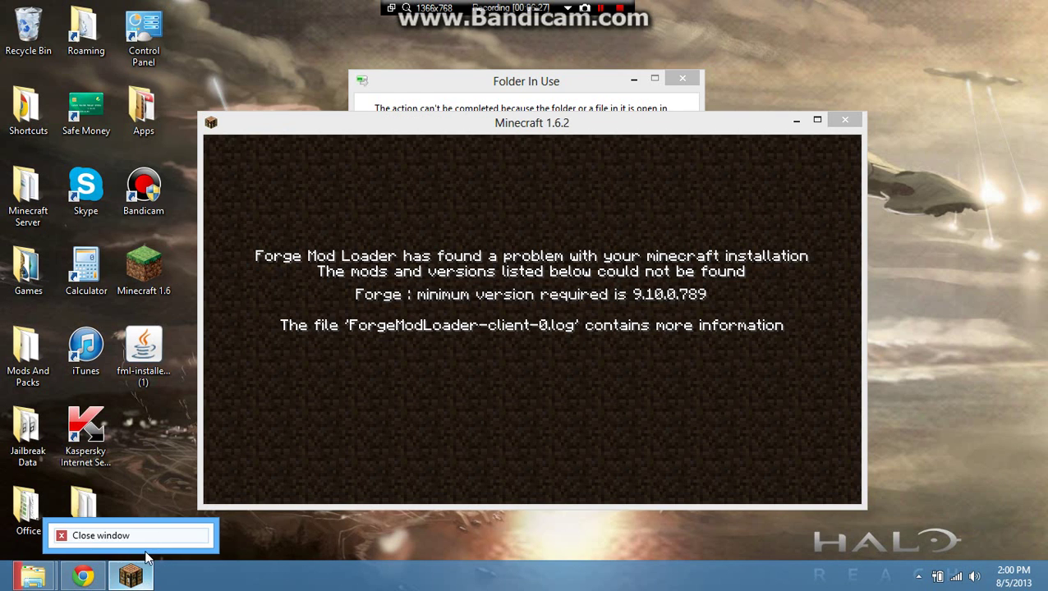
left_click(134, 578)
left_click(845, 120)
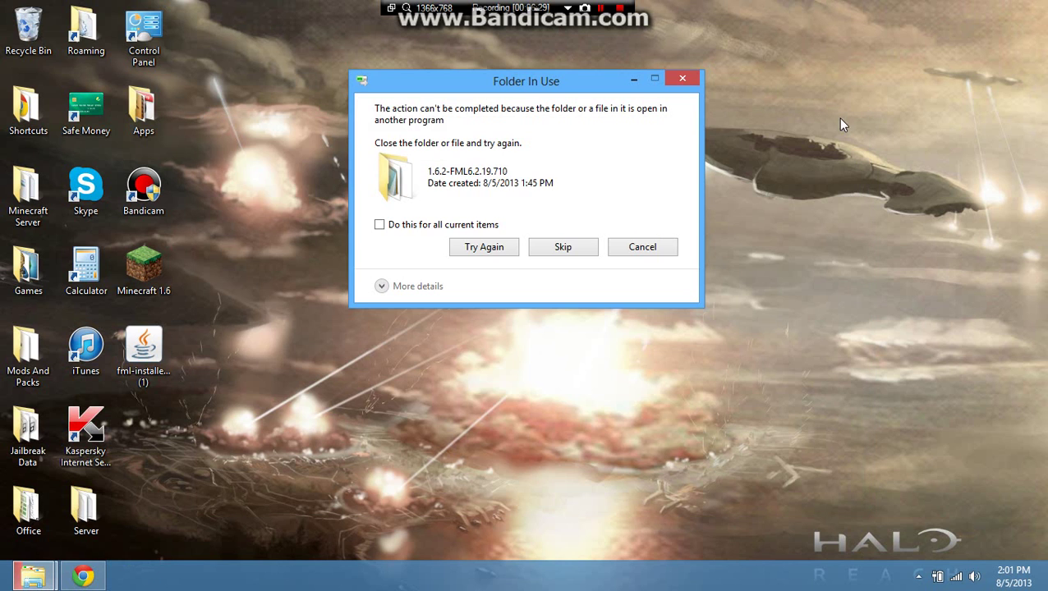
left_click(511, 253)
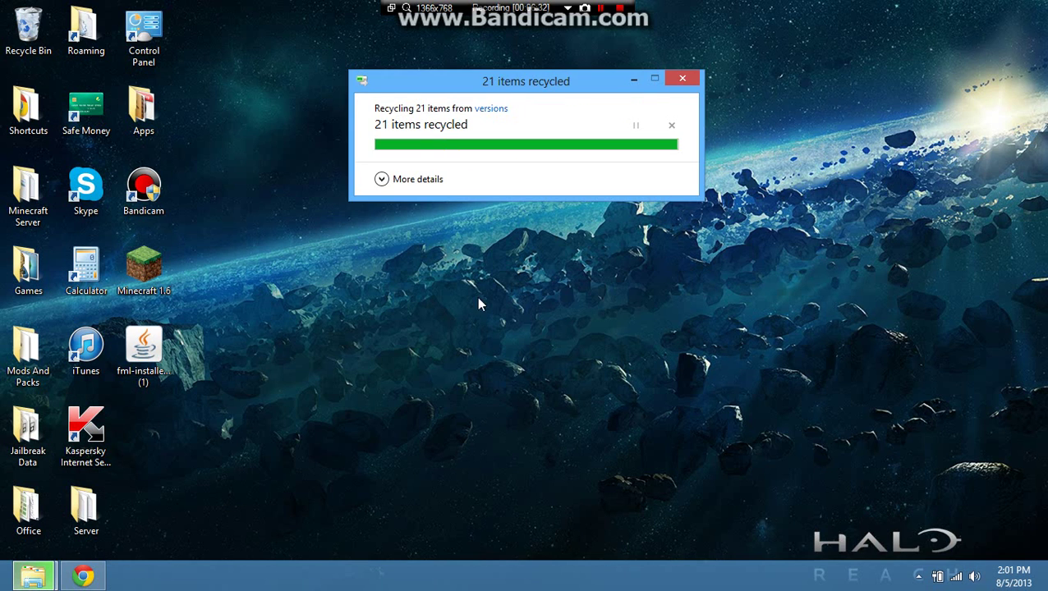
Run the fml-installer file from the desktop again to reinstall the FML client and dismiss the completion dialog.
double_click(152, 356)
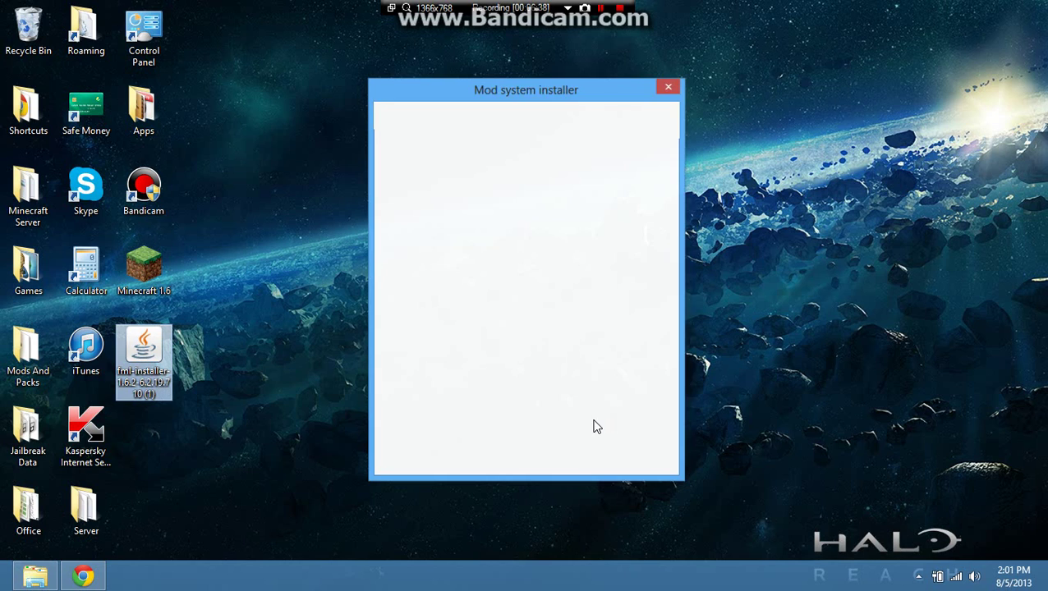
left_click(492, 458)
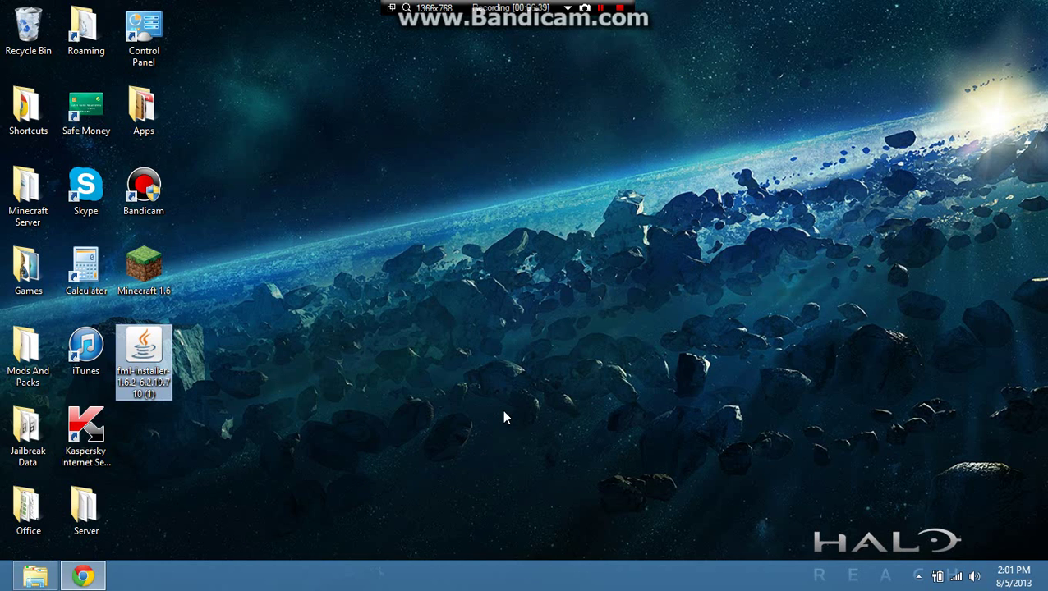
left_click(477, 209)
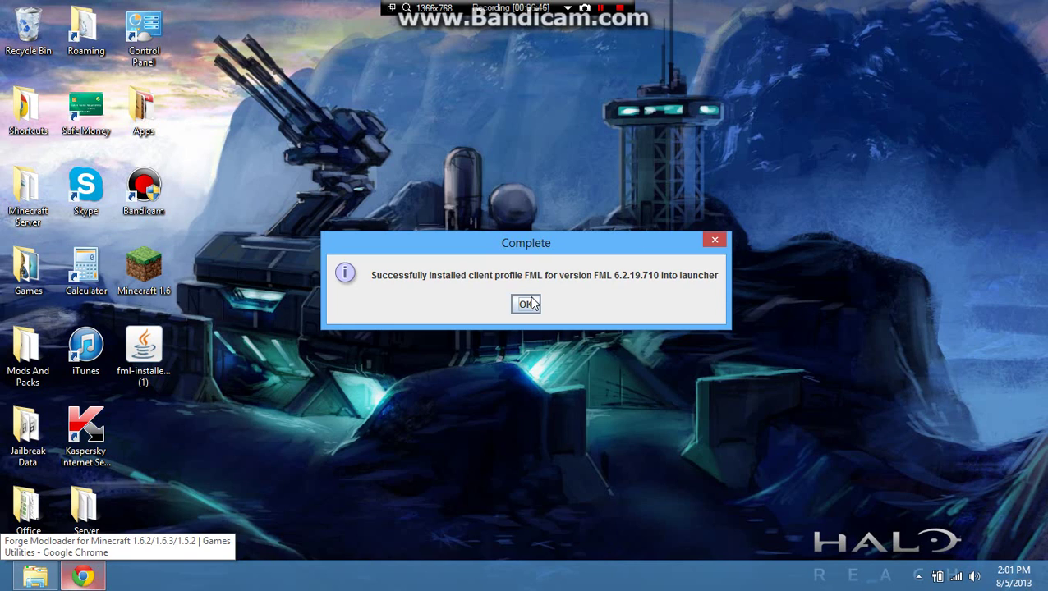
left_click(525, 303)
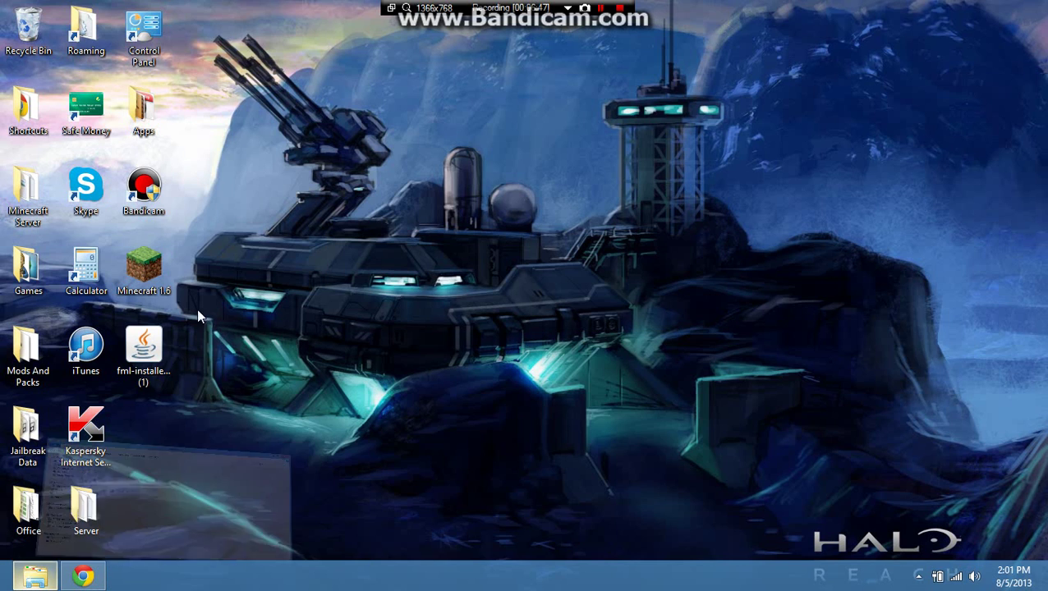
Return to the versions folder and open the executable jar inside 1.6.2-FML6.2.19.710 with WinRAR.
key("alt+Tab")
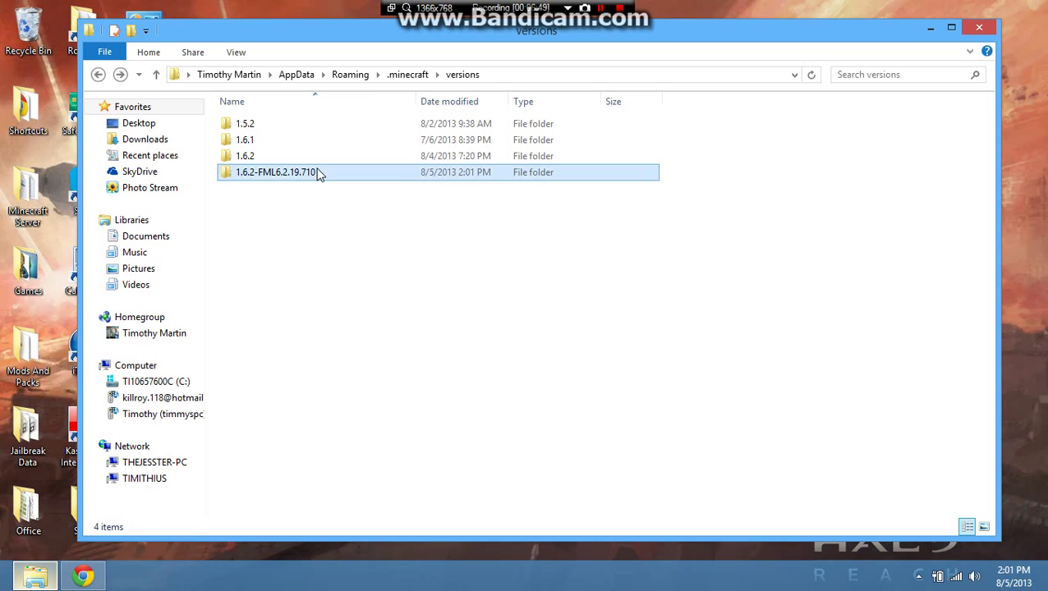
double_click(320, 174)
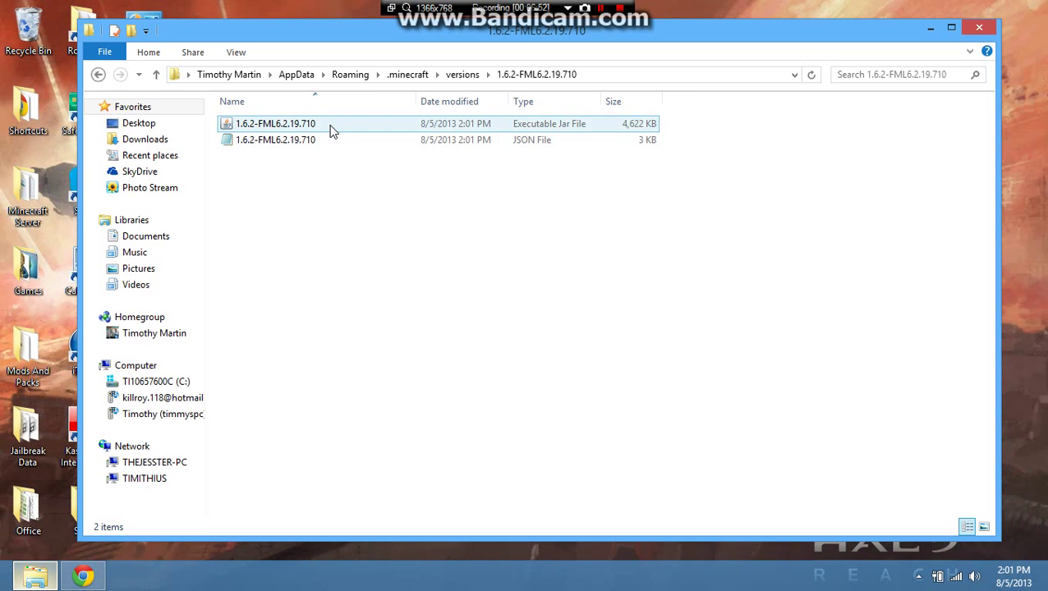
right_click(332, 131)
left_click(250, 186)
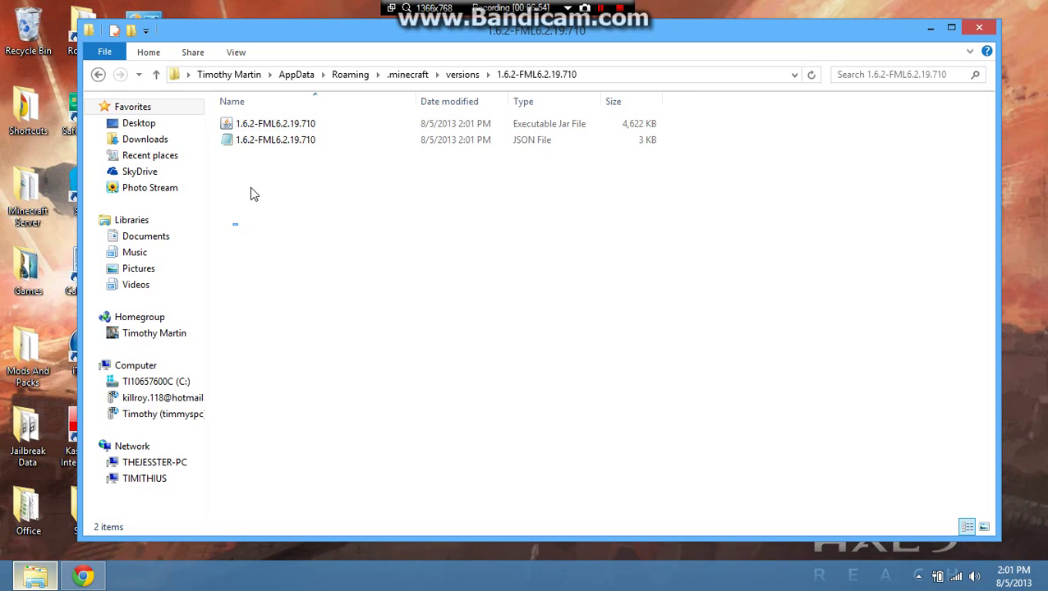
left_click(265, 123)
right_click(265, 119)
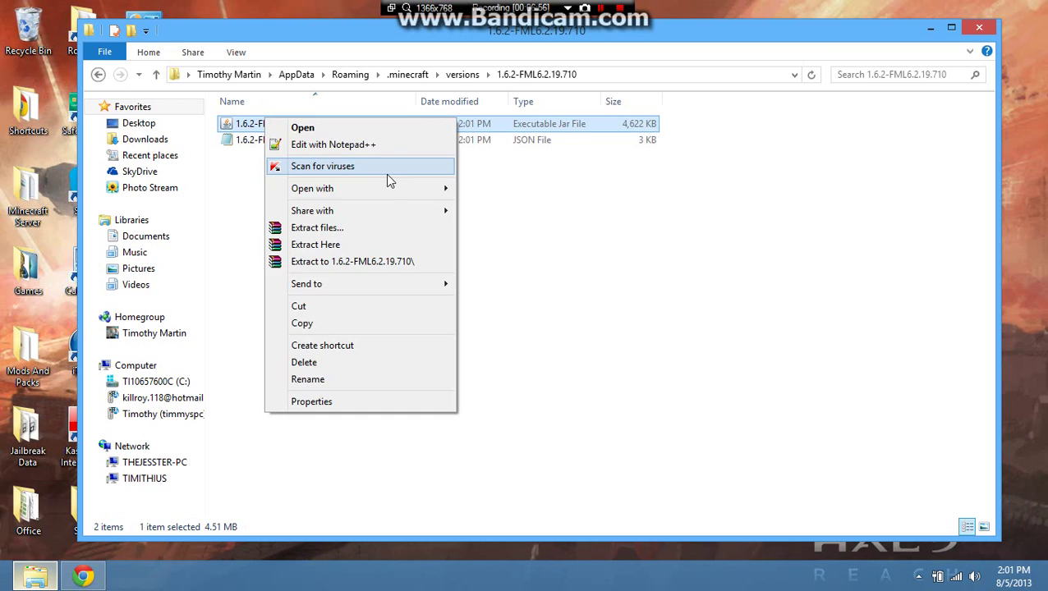
mouse_move(398, 192)
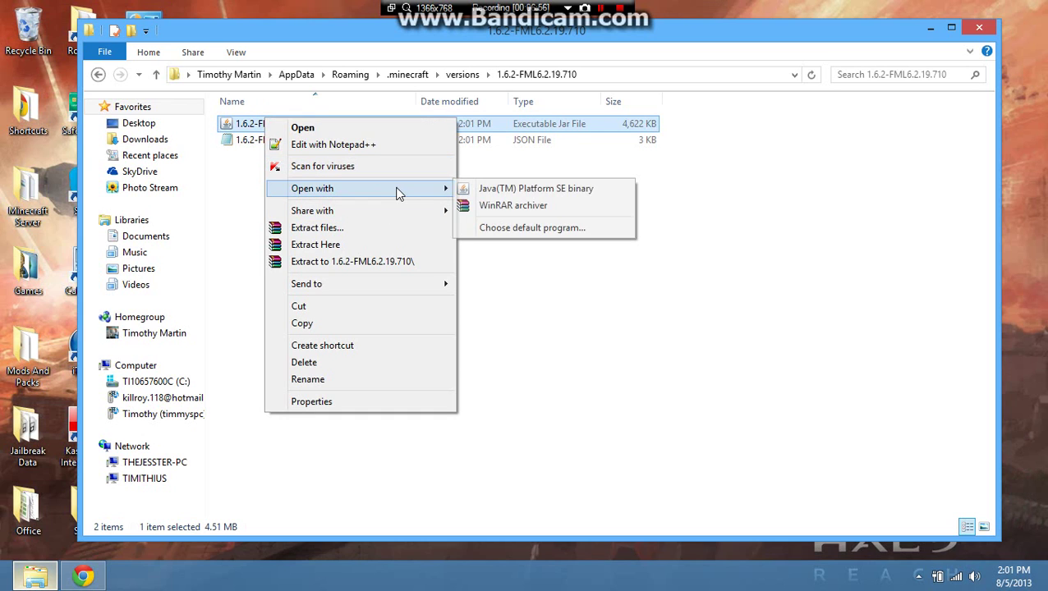
left_click(501, 202)
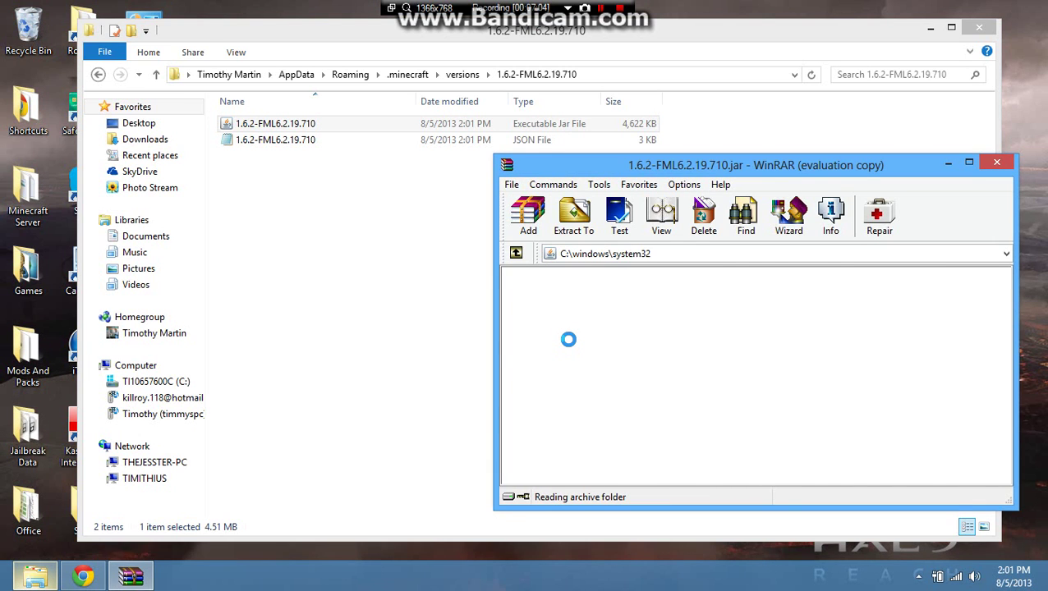
Select the META-INF folder in the jar archive and close the archive without editing it.
left_click(837, 341)
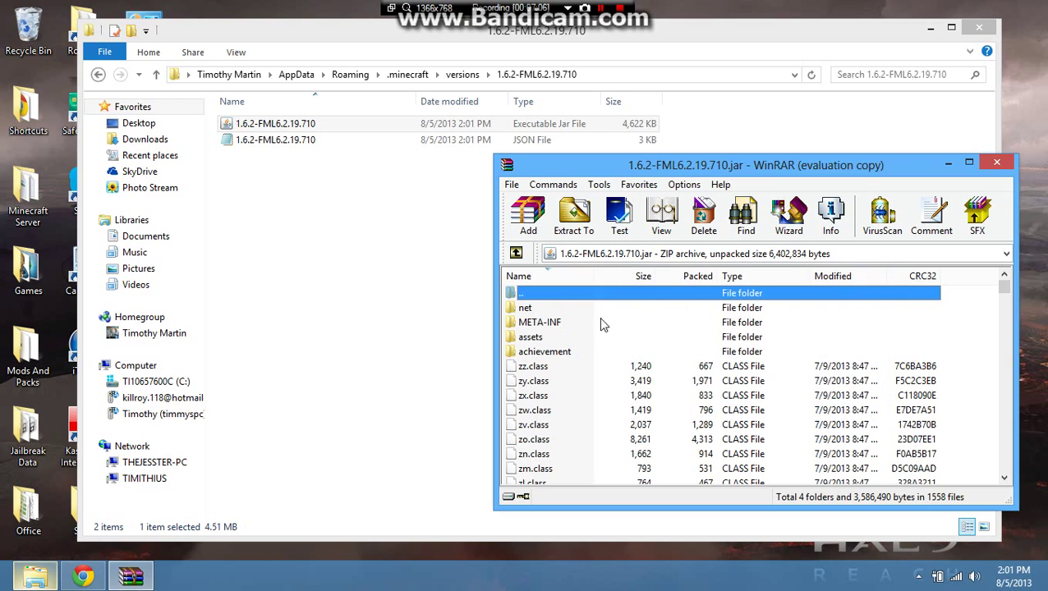
left_click(558, 323)
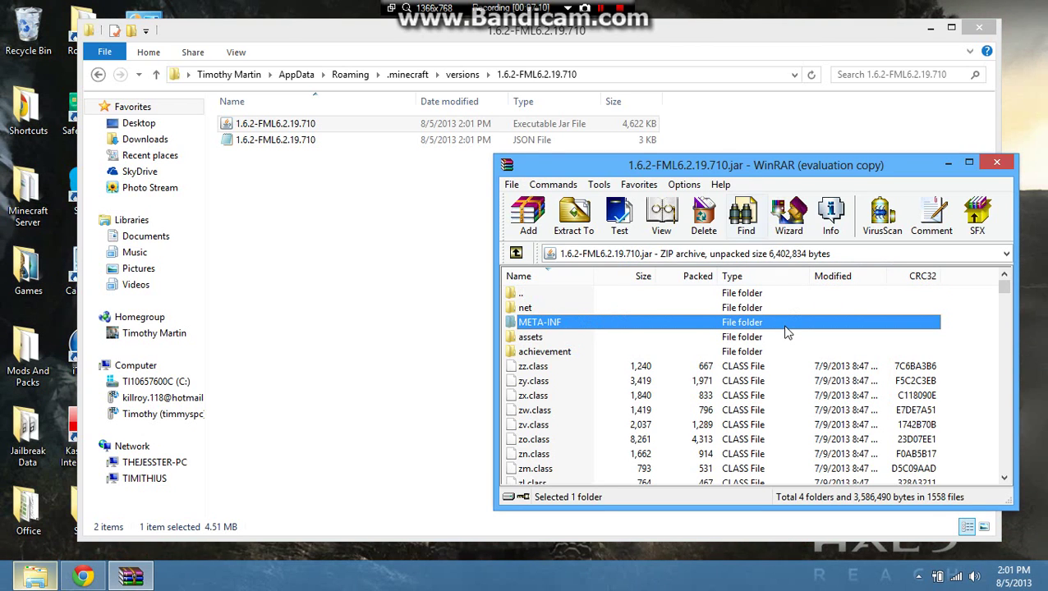
left_click(999, 161)
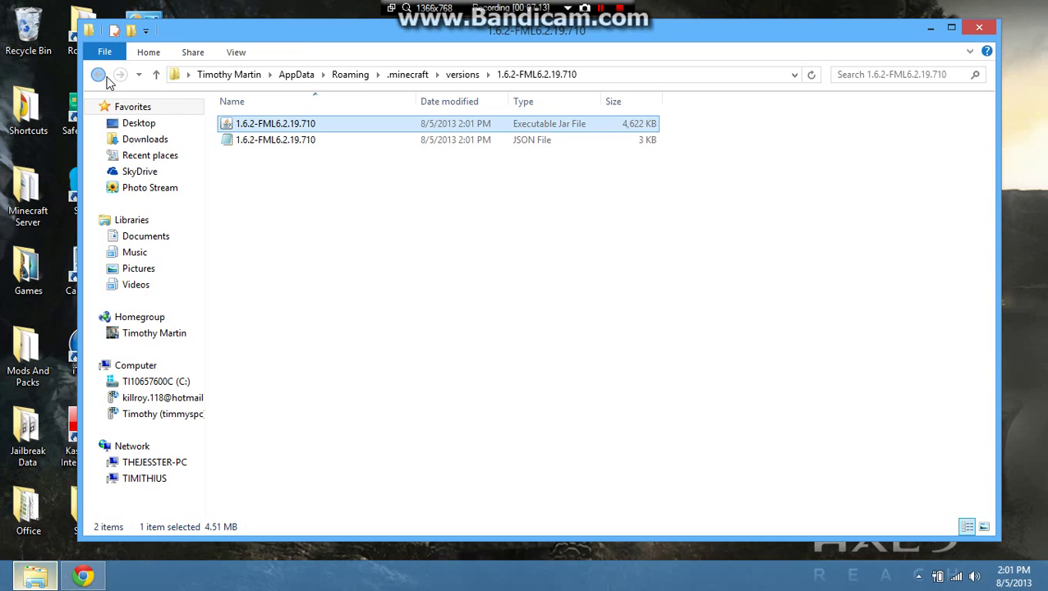
Move all contents of the .minecraft mods folder to the desktop's Mods And Packs folder, and send the mods folder itself to the Recycle Bin.
left_click(99, 74)
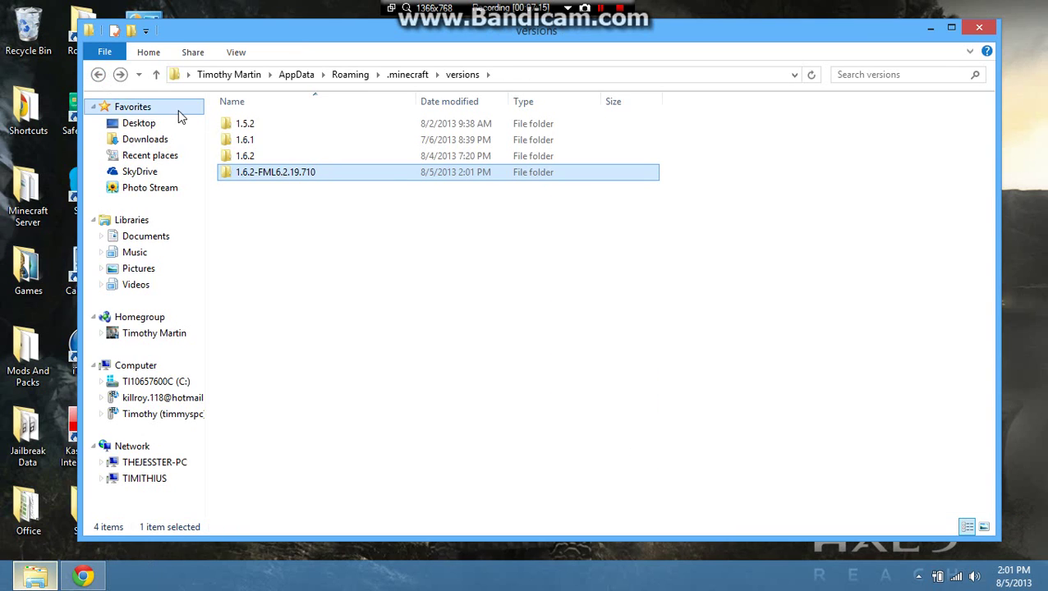
left_click(97, 75)
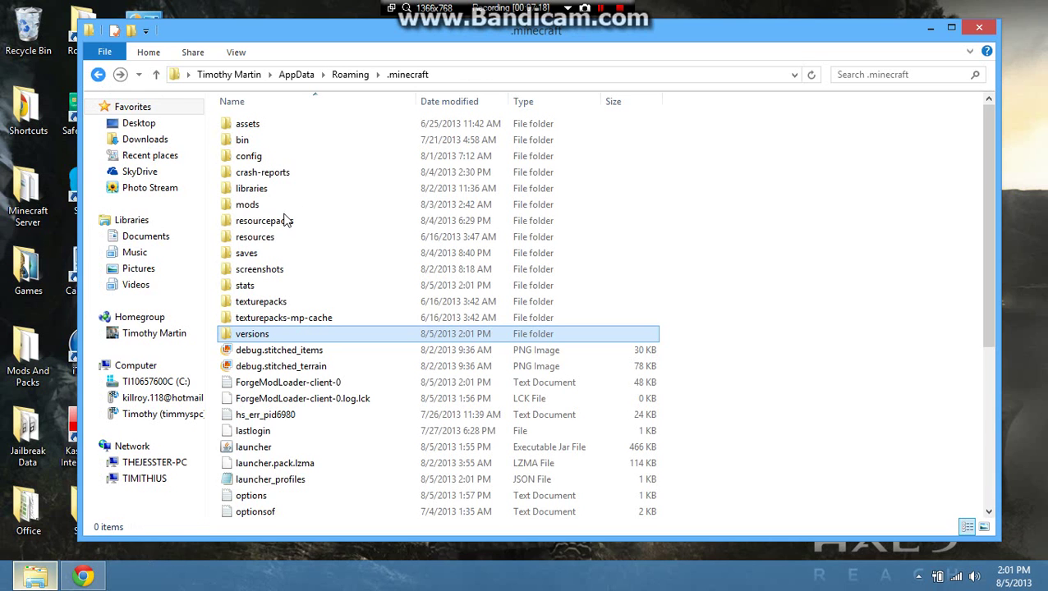
double_click(257, 206)
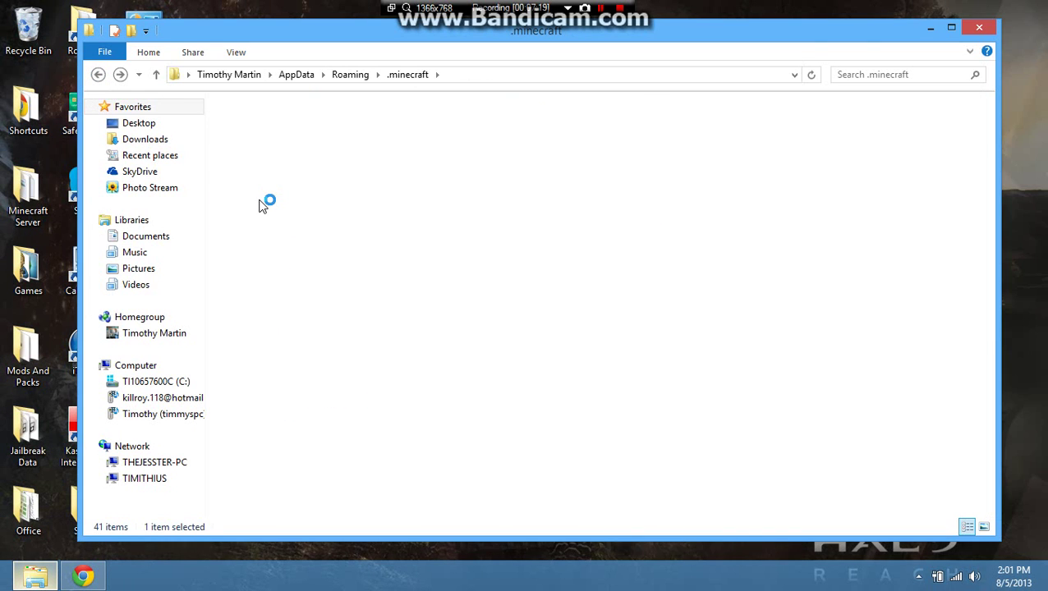
left_click_drag(280, 293, 317, 112)
left_click_drag(328, 179, 28, 371)
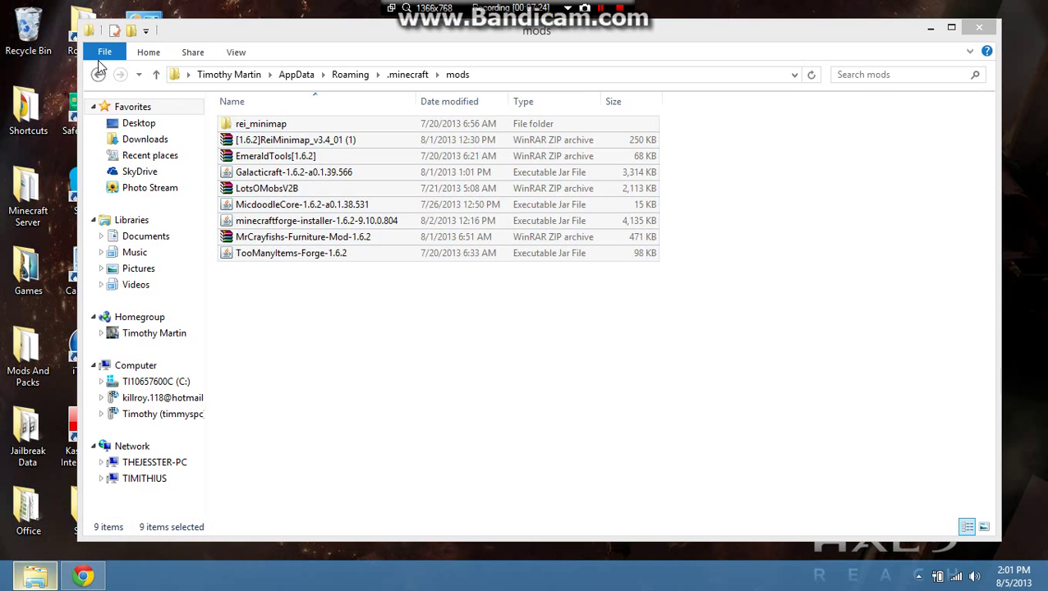
left_click(98, 74)
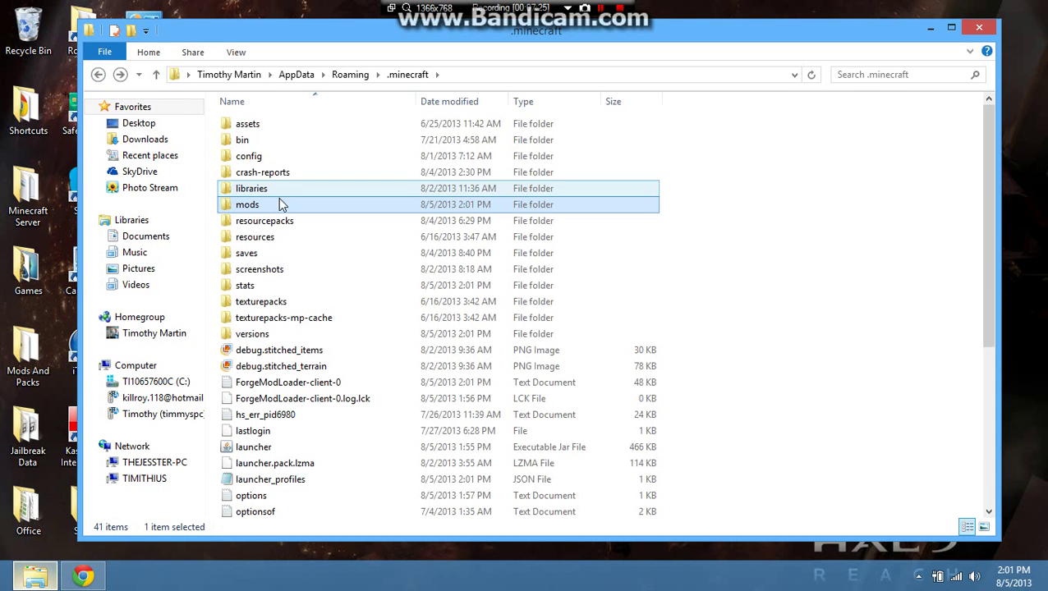
left_click_drag(279, 205, 30, 27)
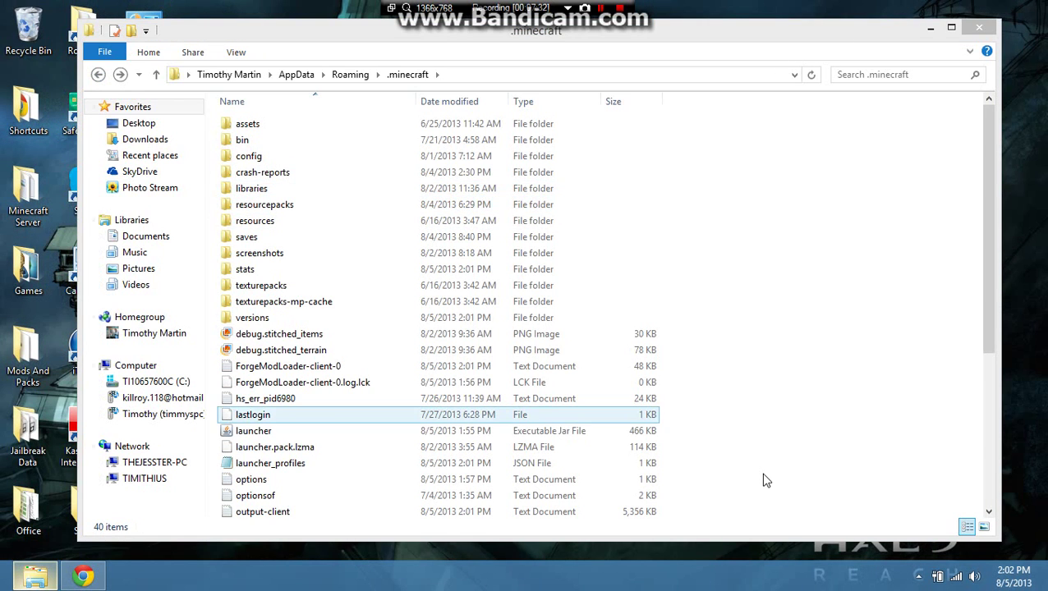
Move the ForgeModLoader-client-0 text file and ForgeModLoader-client-0.log.lck from .minecraft to the Recycle Bin.
left_click_drag(710, 366, 608, 398)
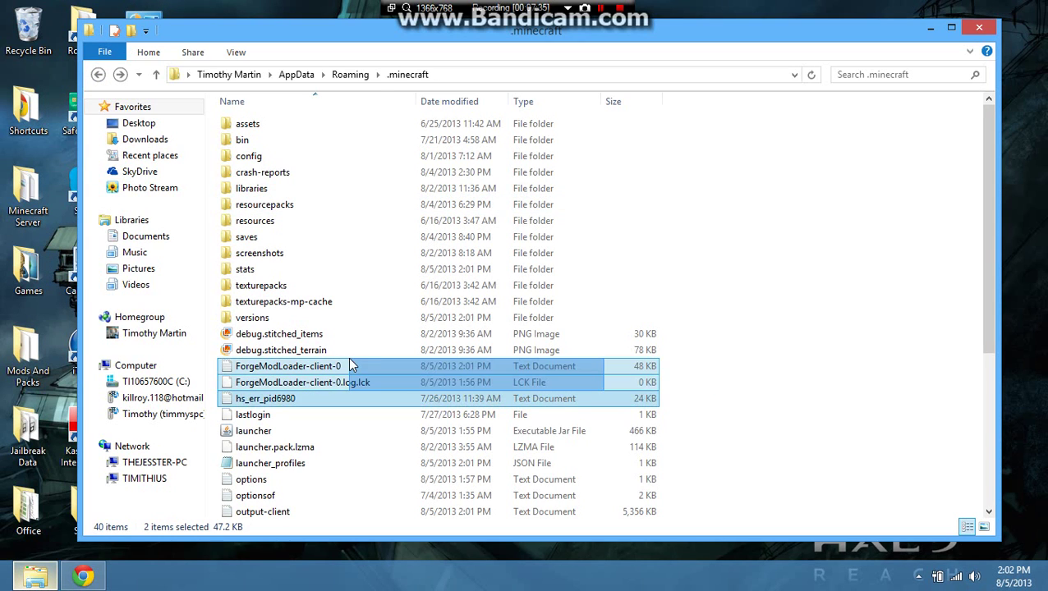
left_click(613, 313)
left_click(607, 380)
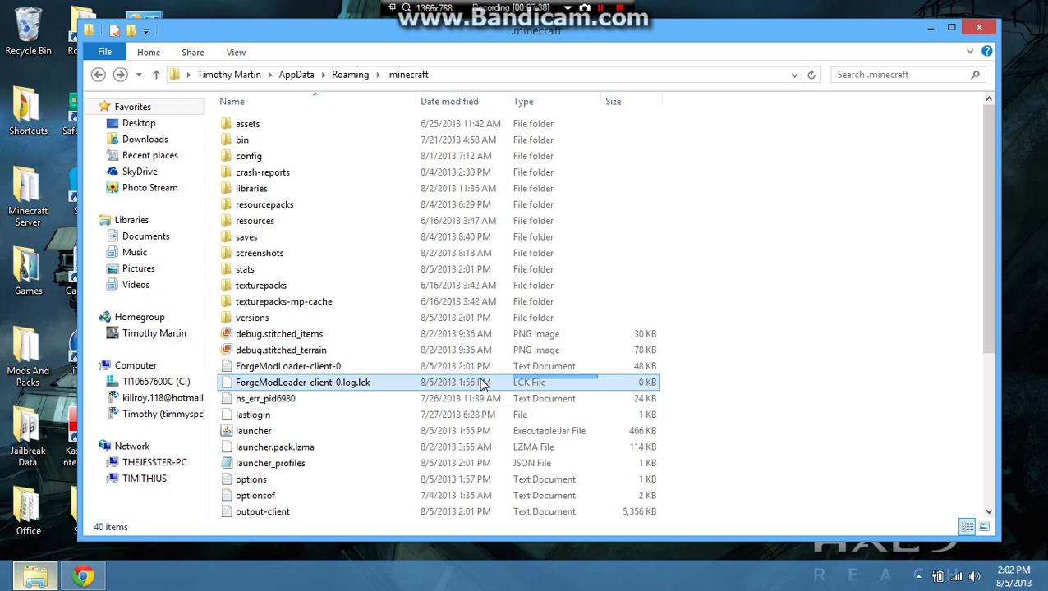
left_click(382, 366)
left_click(382, 382)
left_click_drag(382, 382, 379, 373)
left_click(694, 397)
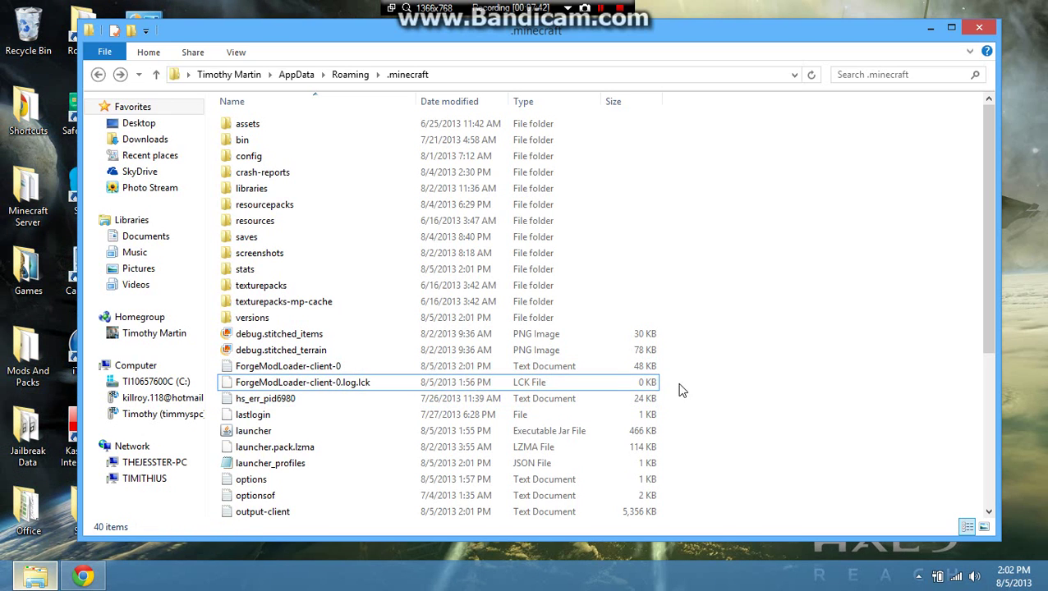
left_click_drag(682, 390, 575, 371)
left_click_drag(575, 371, 29, 31)
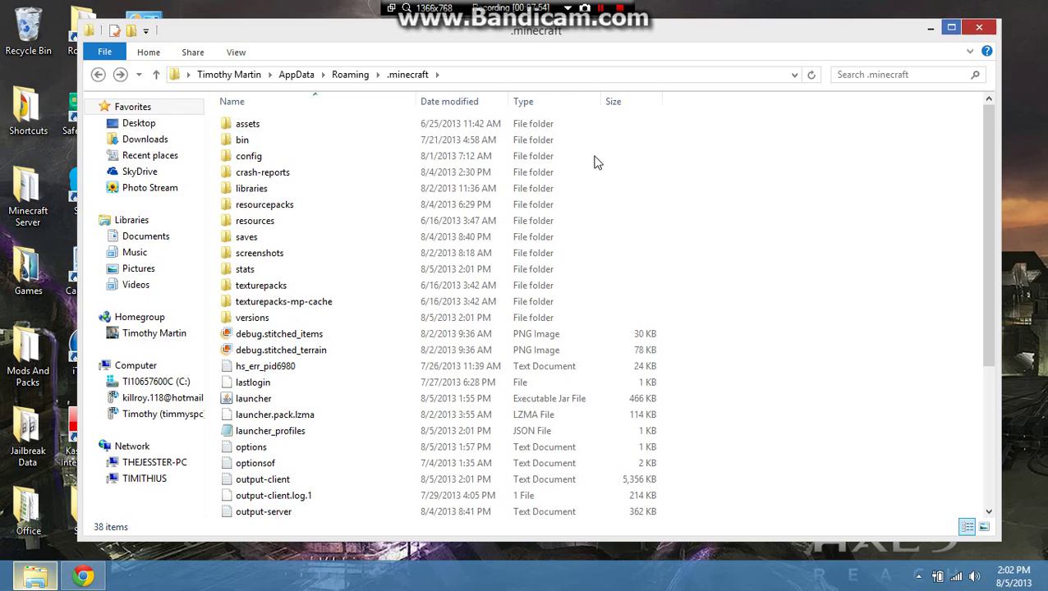
Check the contents of the 1.6.2-FML6.2.19.710 folder under versions, go back and close the folder window.
double_click(273, 322)
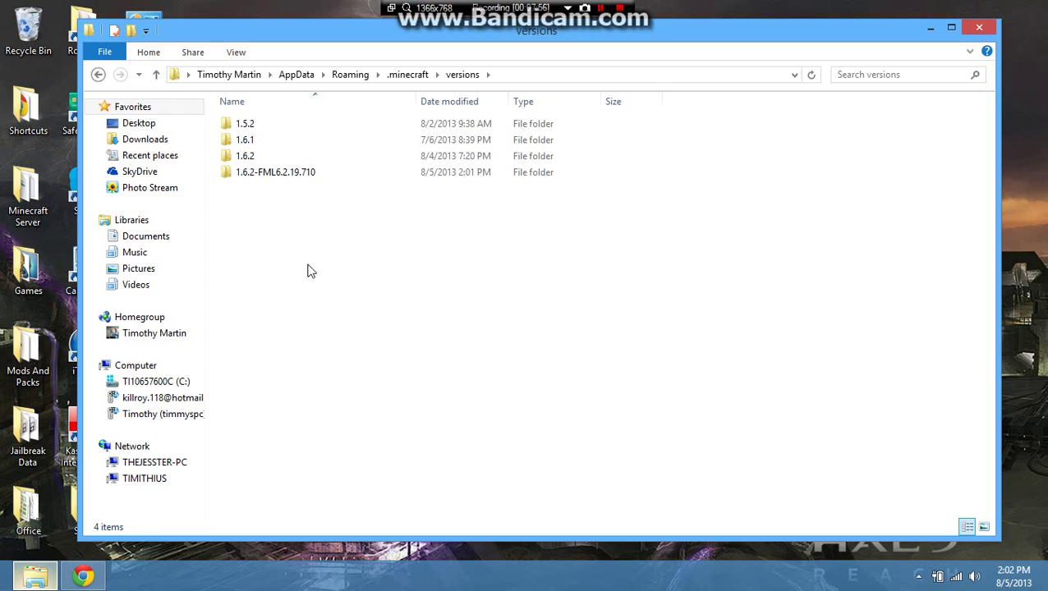
left_click(333, 180)
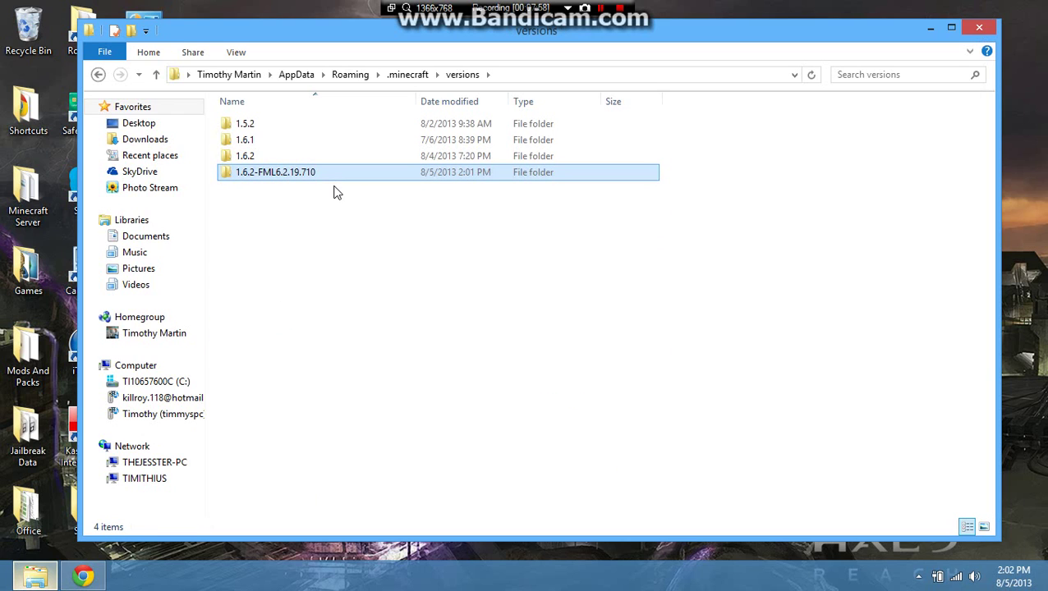
double_click(350, 175)
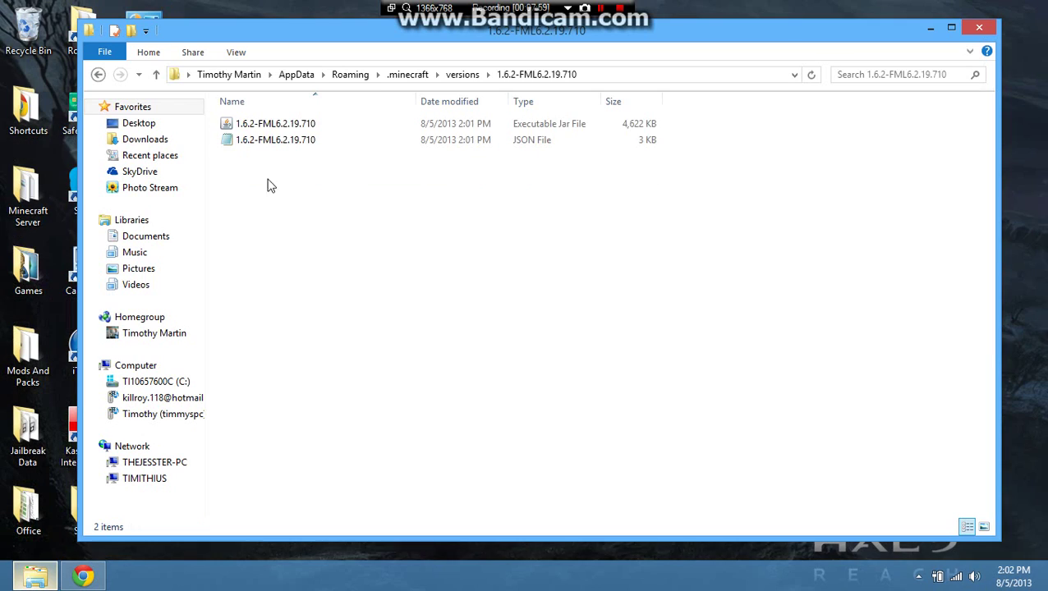
left_click(97, 75)
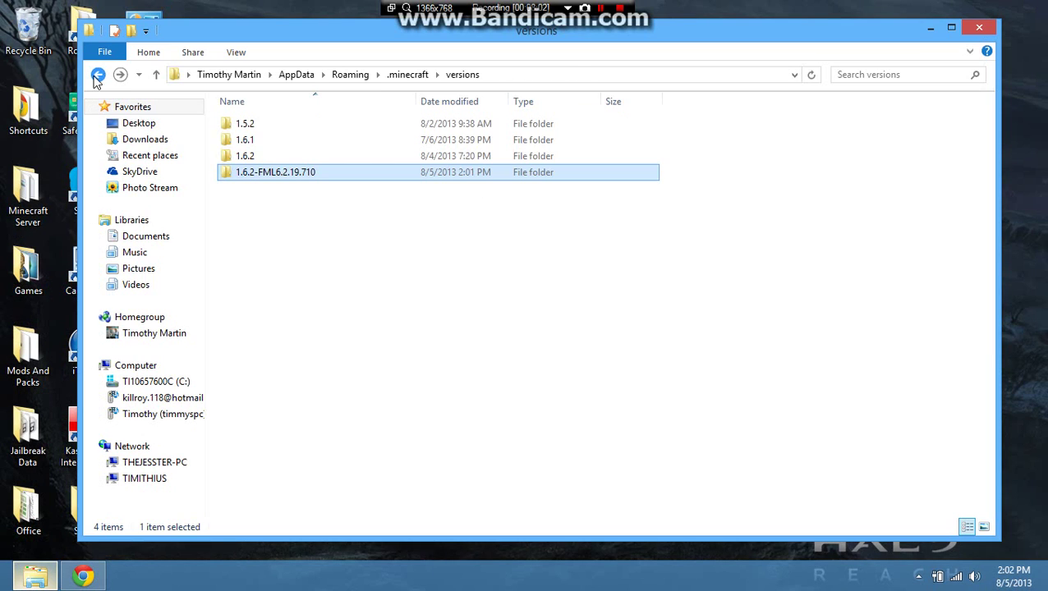
left_click(982, 29)
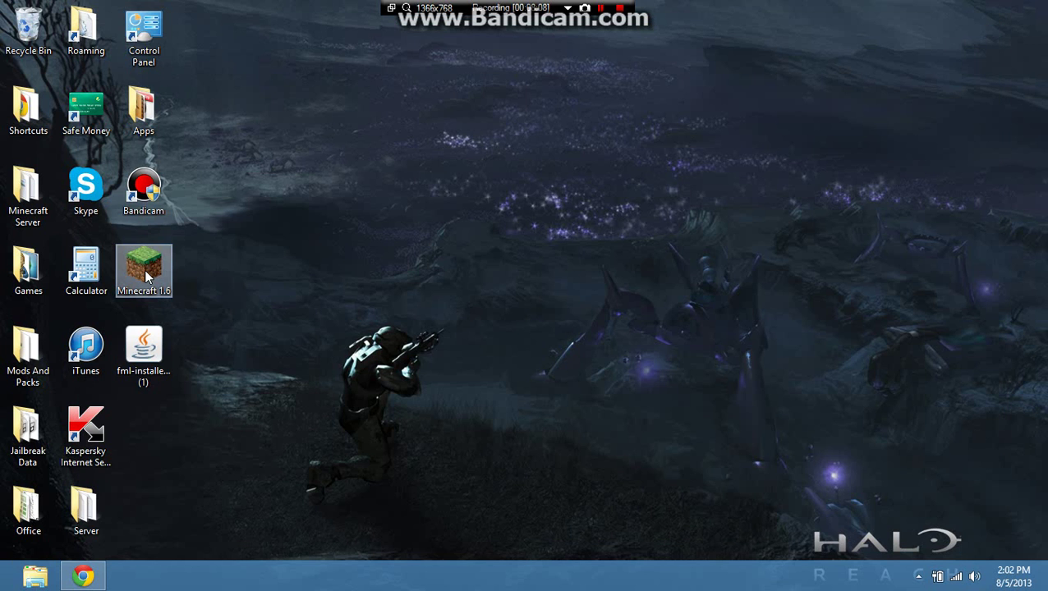
Start the Minecraft 1.6 launcher, continue with the existing user account and open the FML profile for editing.
double_click(144, 269)
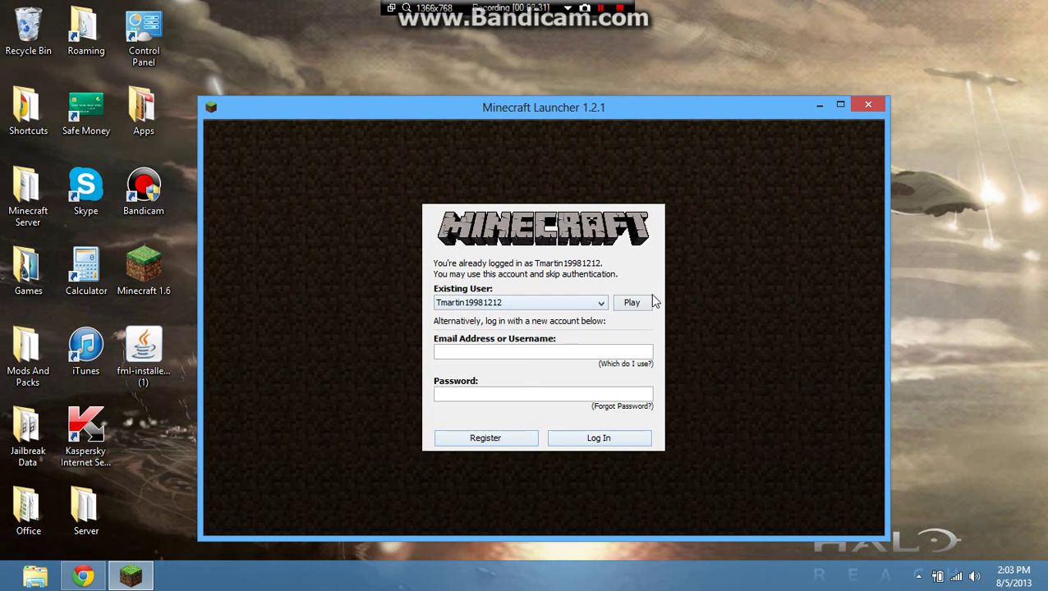
left_click(645, 302)
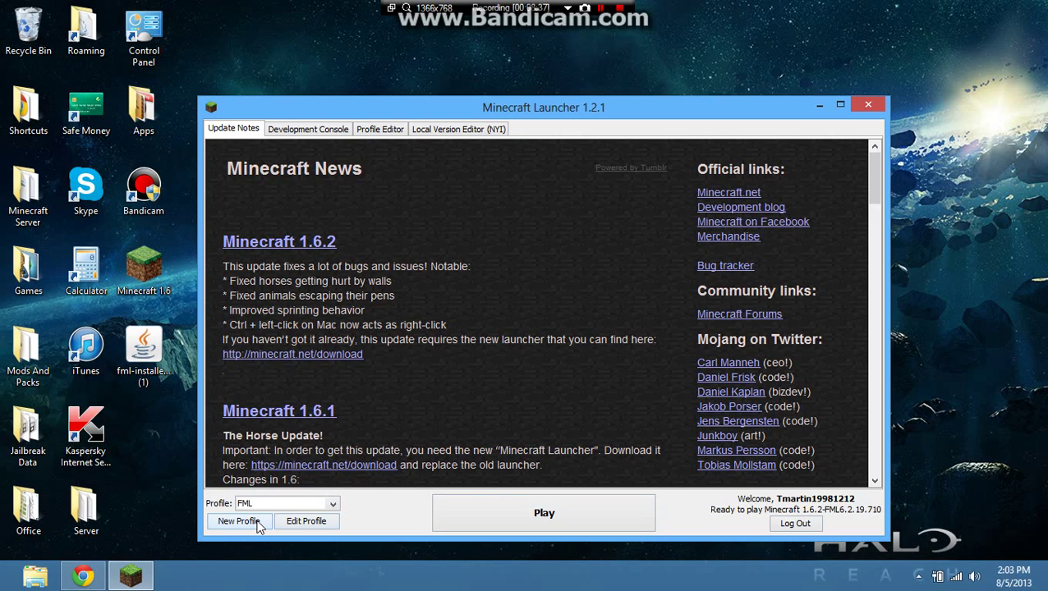
left_click(313, 522)
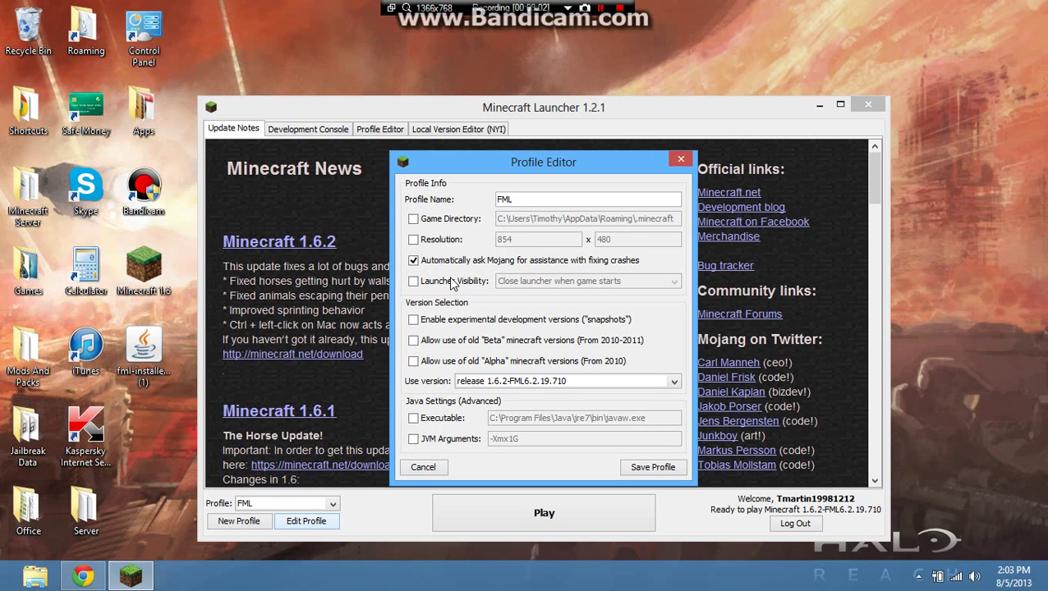
Enable experimental development versions in the FML profile and choose release 1.6.2-FML6.2.19.710 as the version to use.
left_click(413, 320)
left_click(481, 364)
left_click(540, 381)
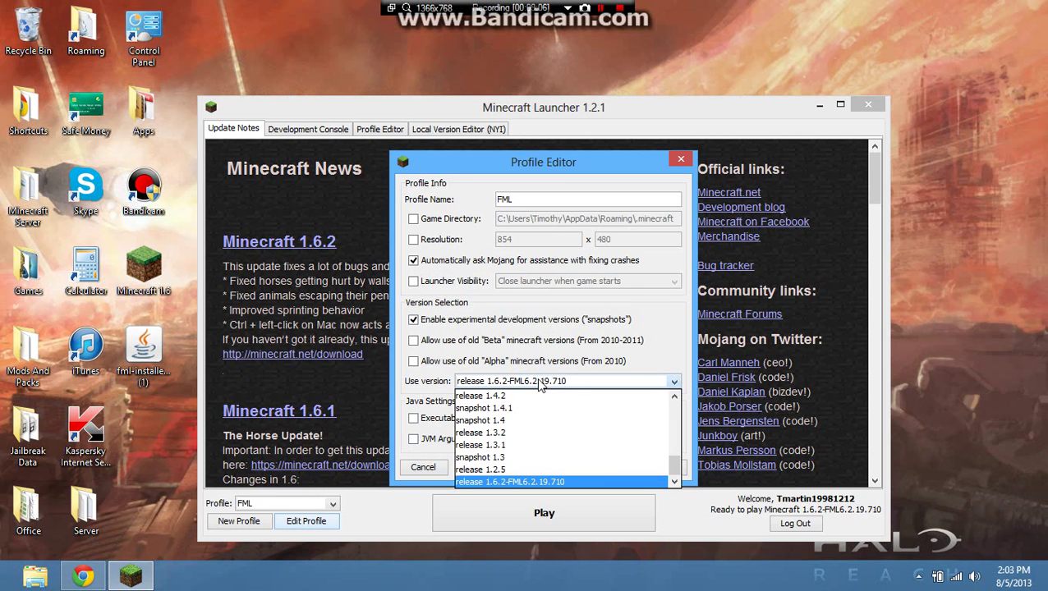
left_click(568, 482)
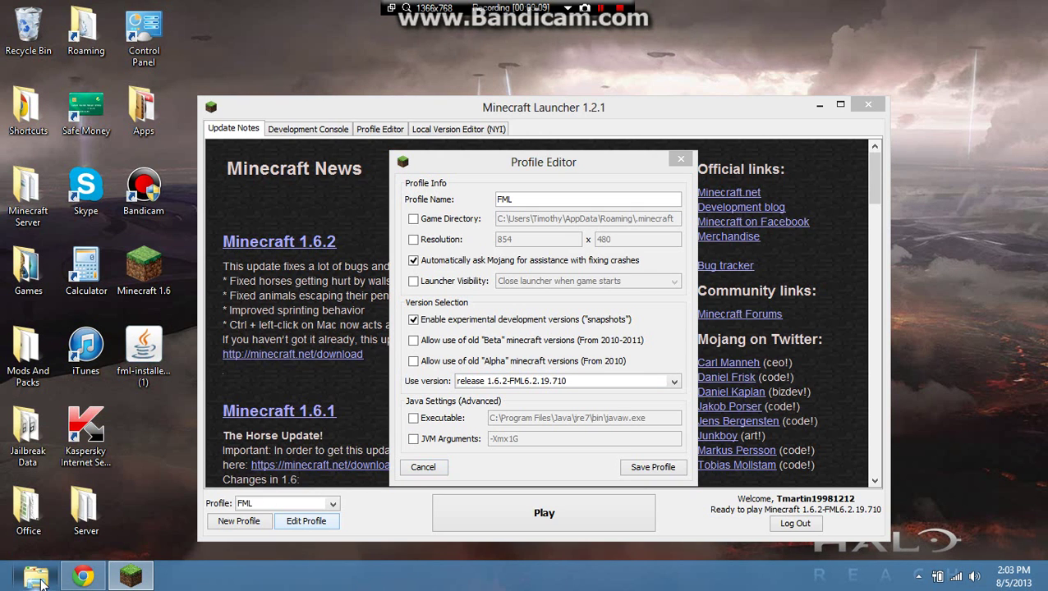
Look up the 1.6.2-FML6.2.19.710 folder under versions in Roaming's .minecraft folder, and close the folder window.
left_click(34, 577)
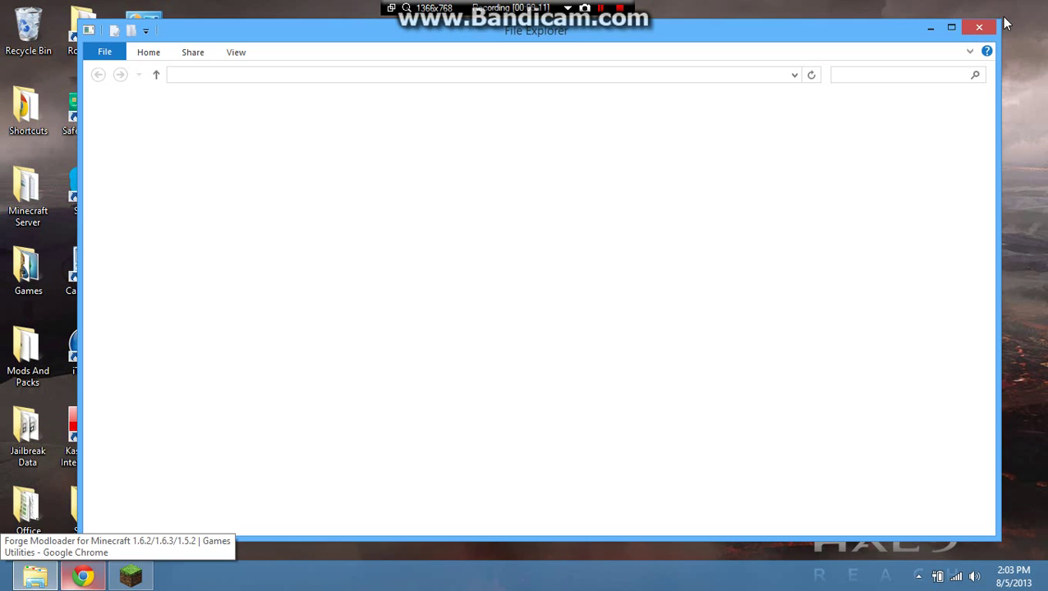
left_click(977, 28)
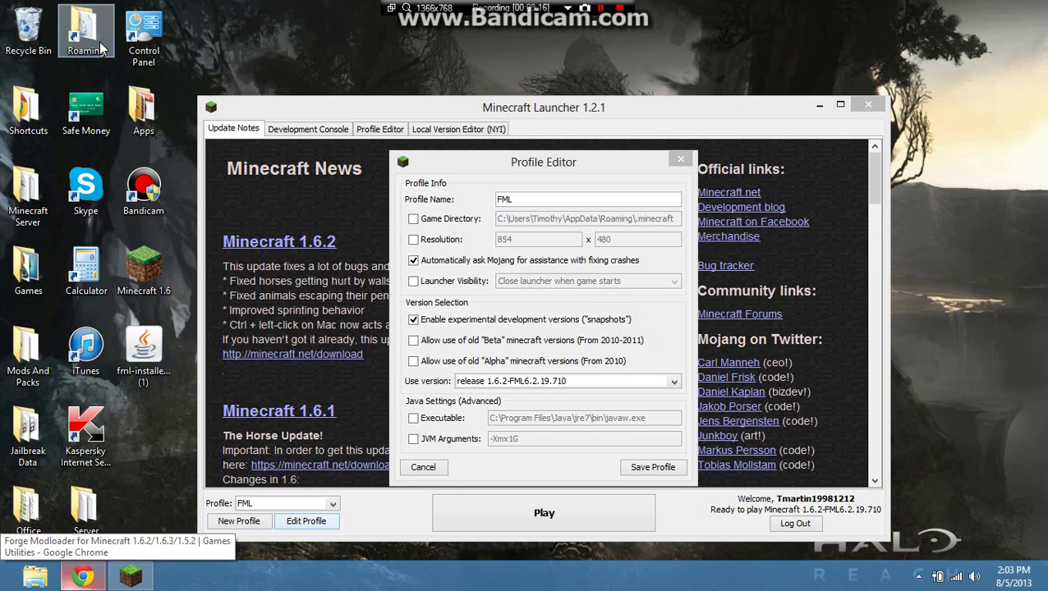
double_click(97, 48)
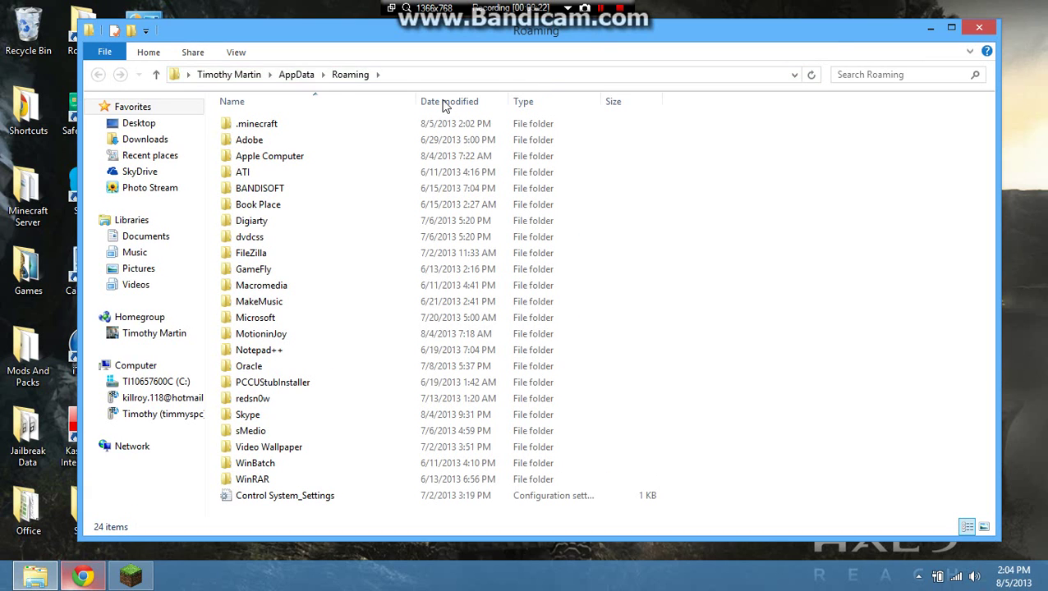
left_click(271, 127)
double_click(271, 127)
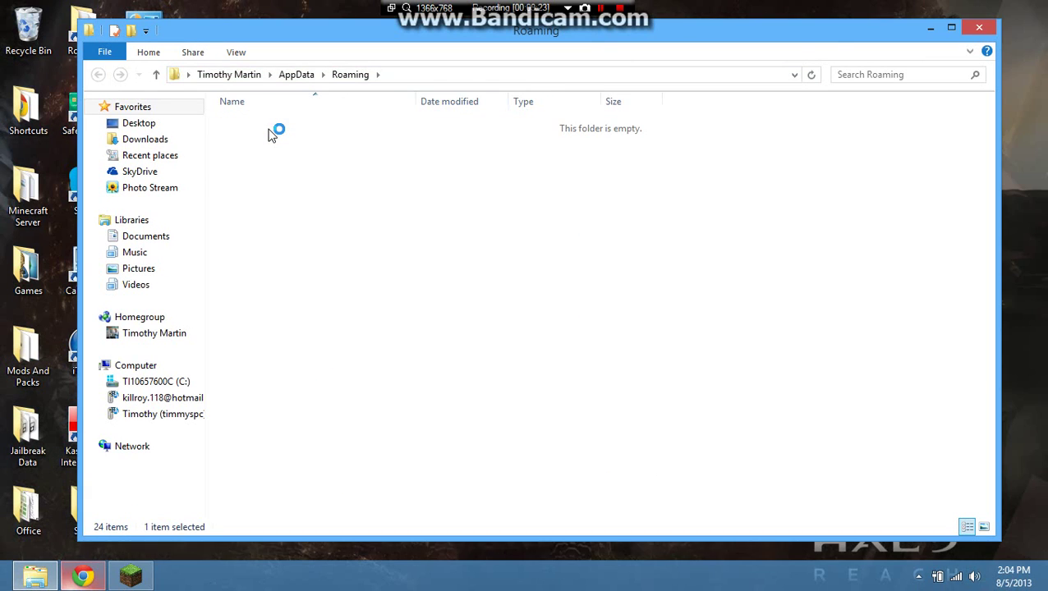
double_click(304, 317)
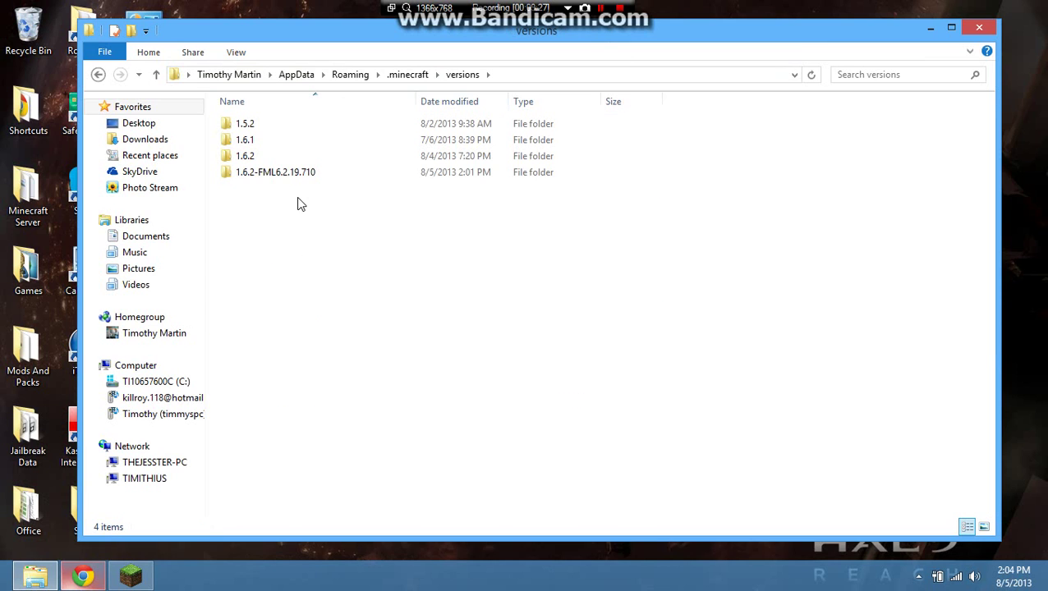
left_click(302, 179)
left_click(981, 28)
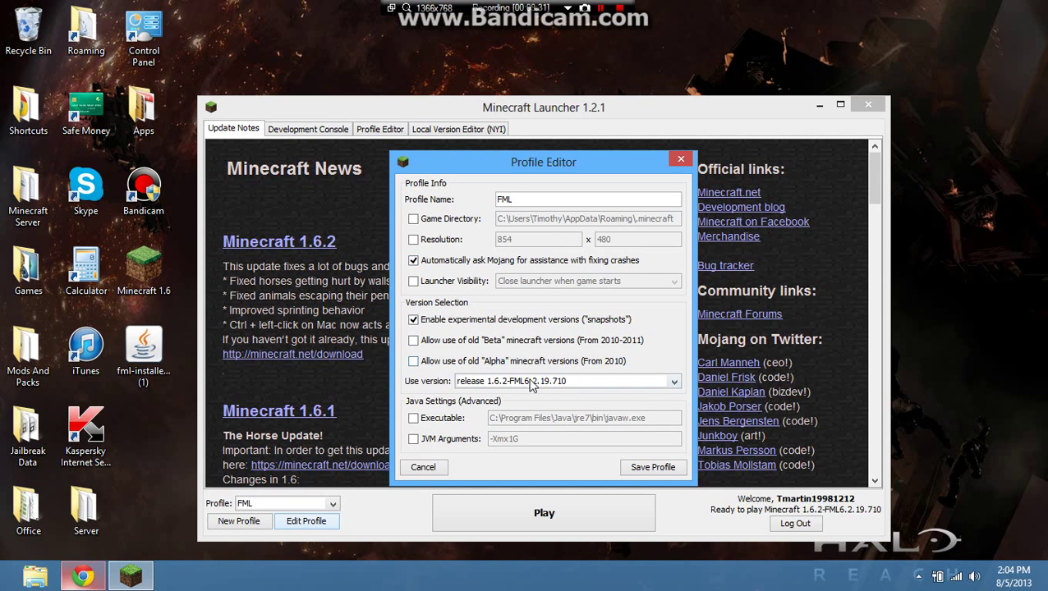